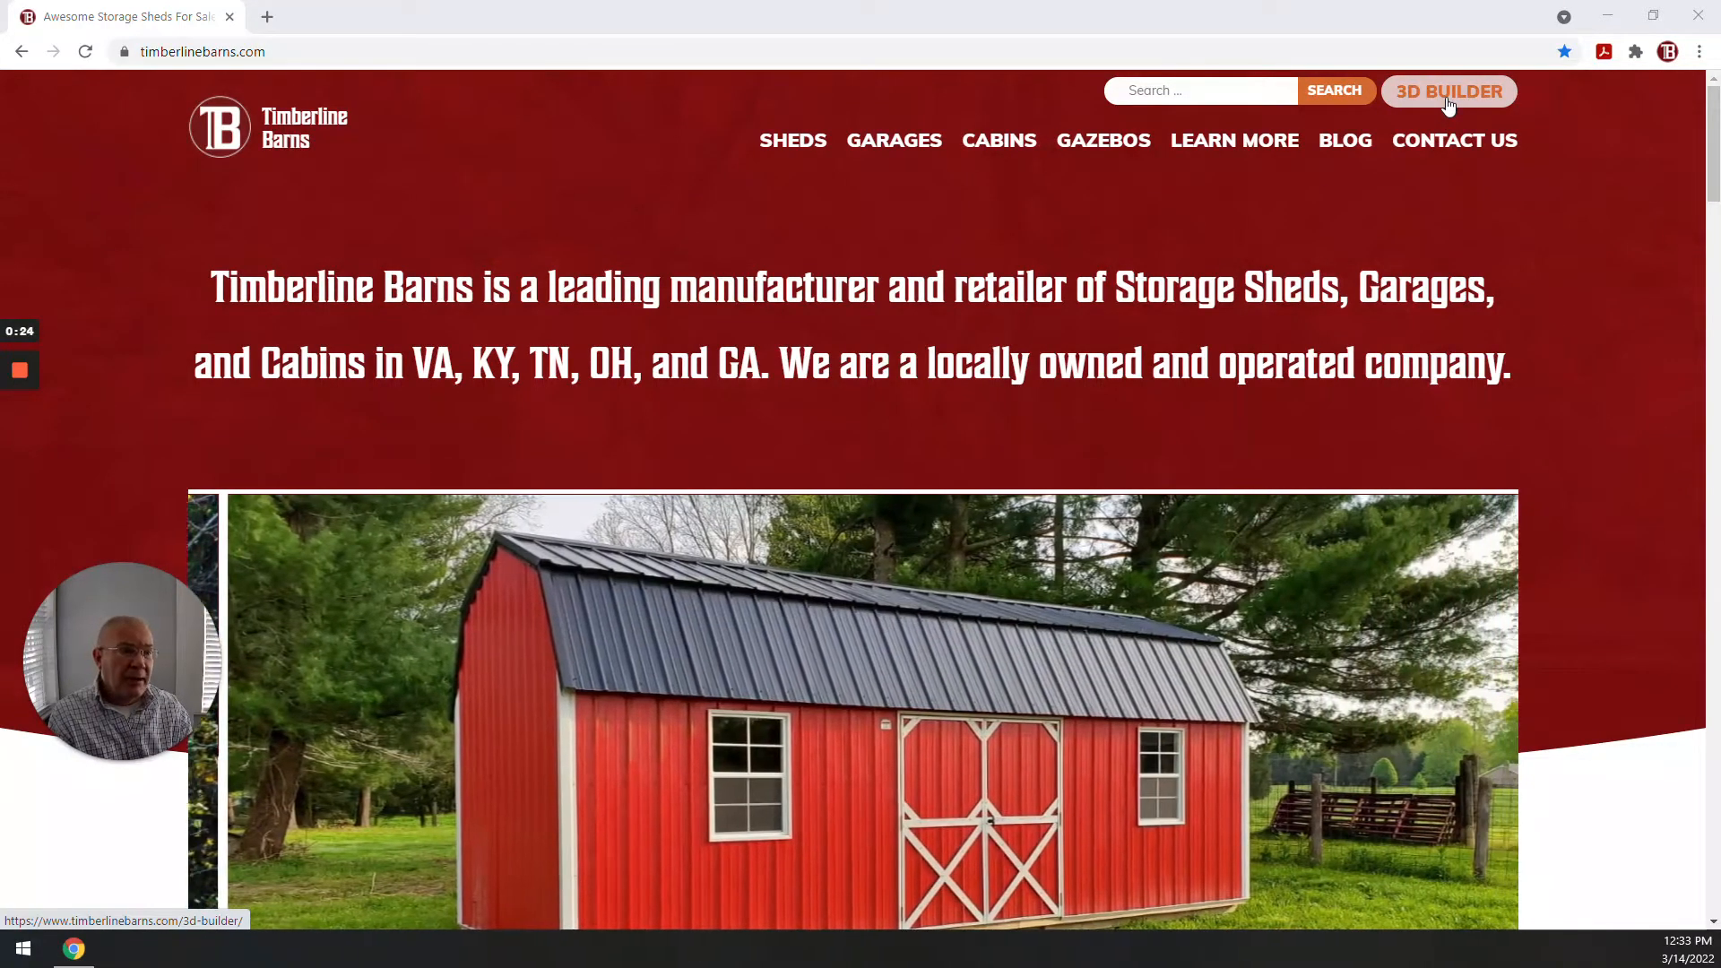
- Open the 3D shed builder and start building with 24281 as the delivery ZIP code
click(1449, 97)
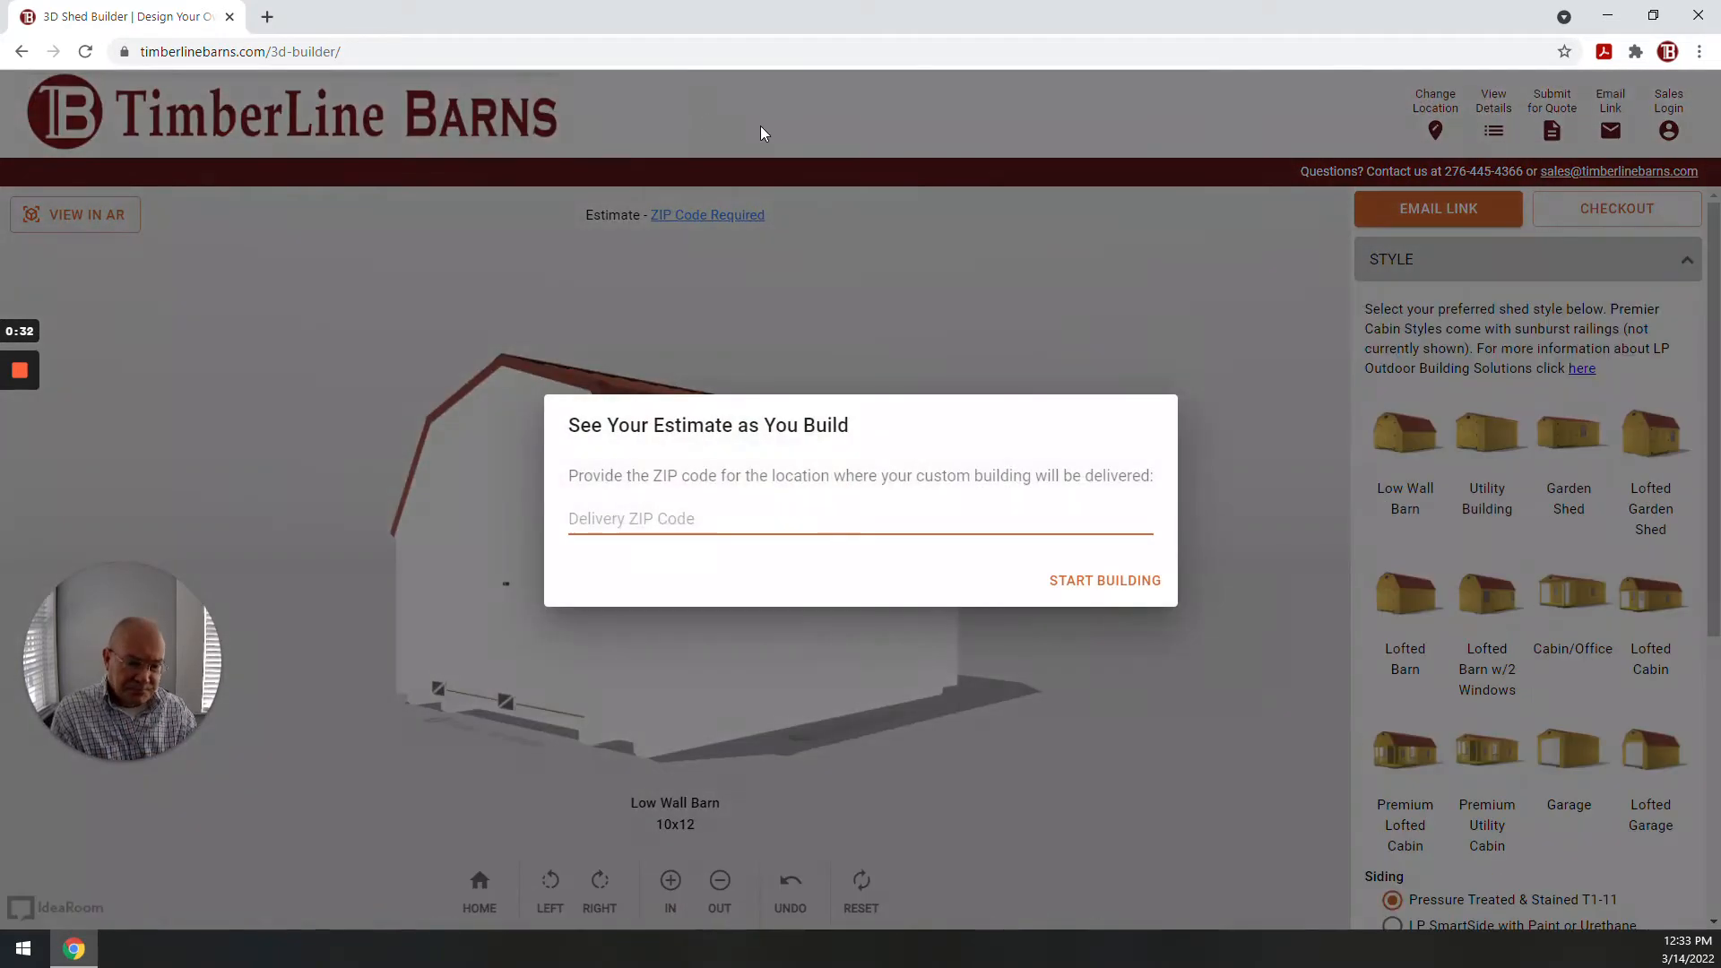
click(609, 519)
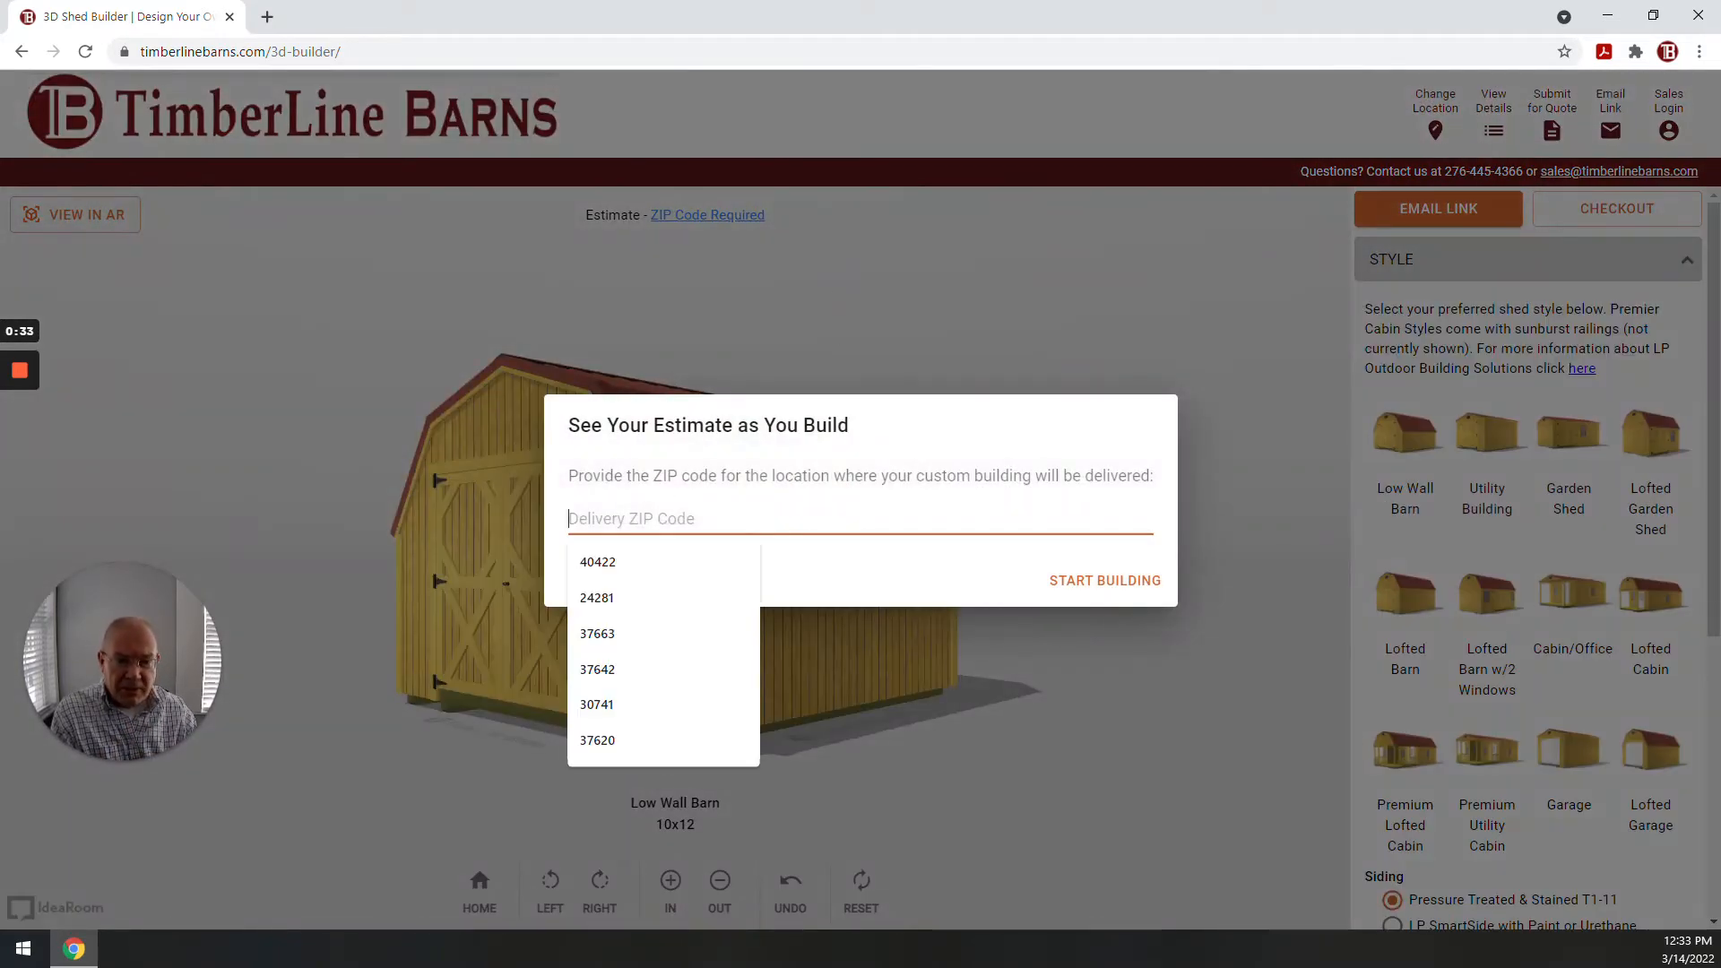
click(599, 597)
click(1139, 596)
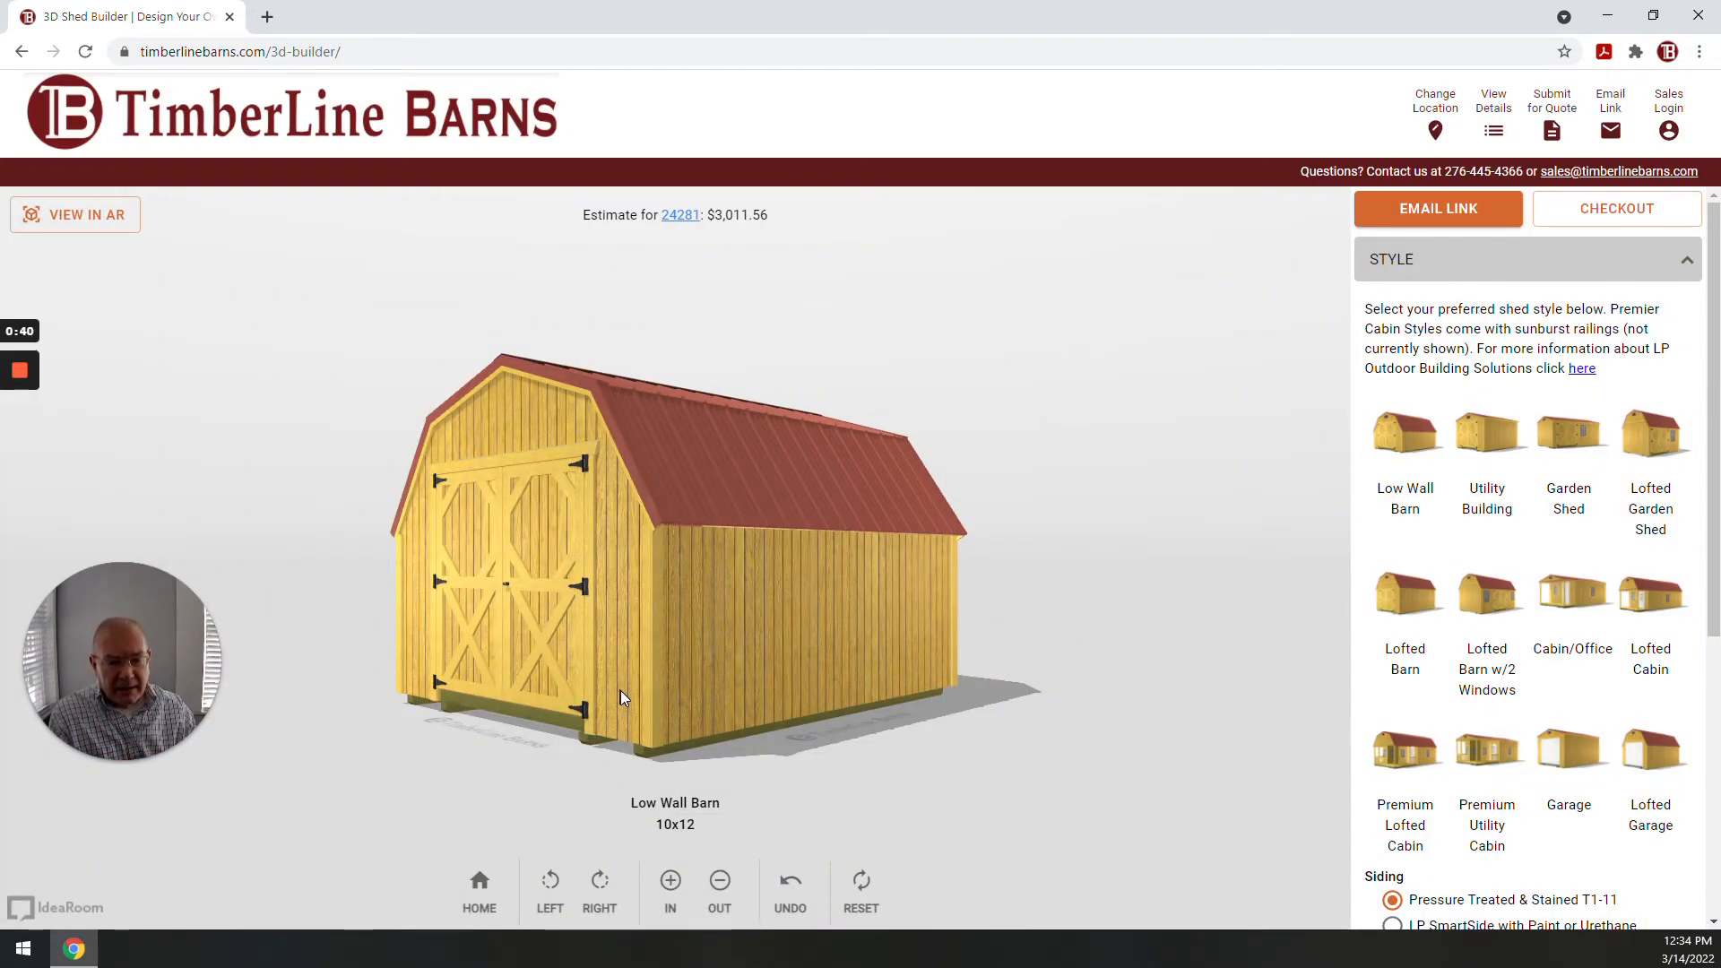
- Choose the Lofted Barn w/2 Windows style with LP SmartSide with Paint or Urethane Finish siding
drag(620, 688, 795, 706)
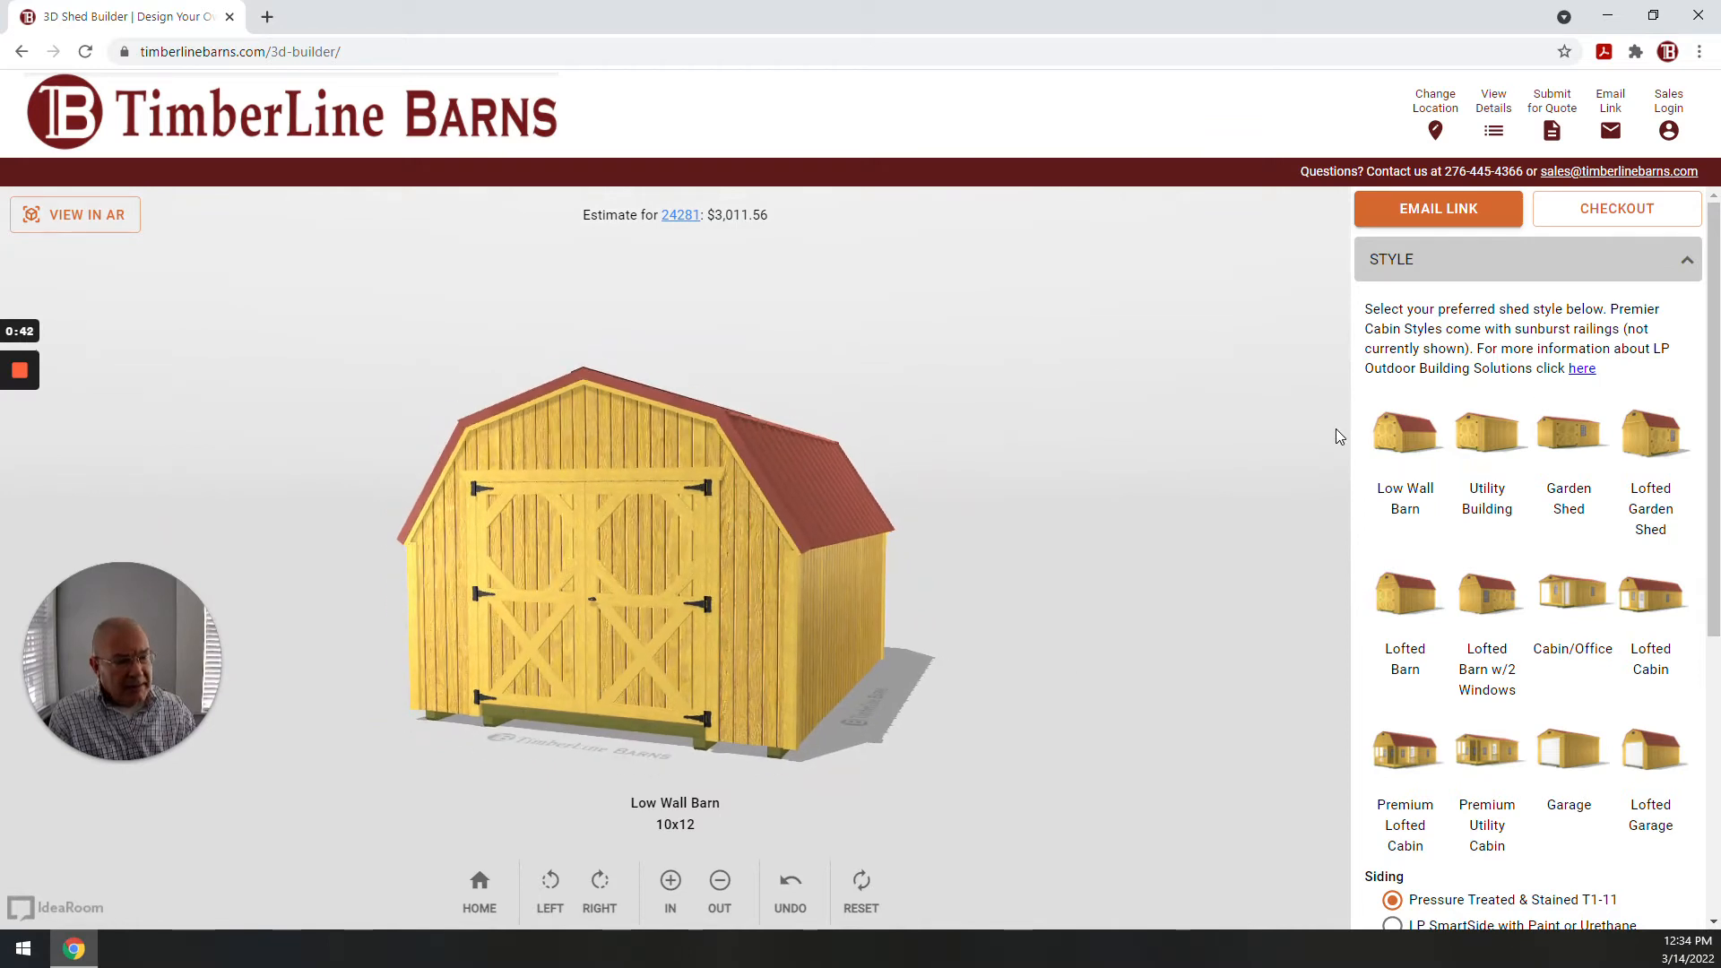
drag(864, 633, 682, 631)
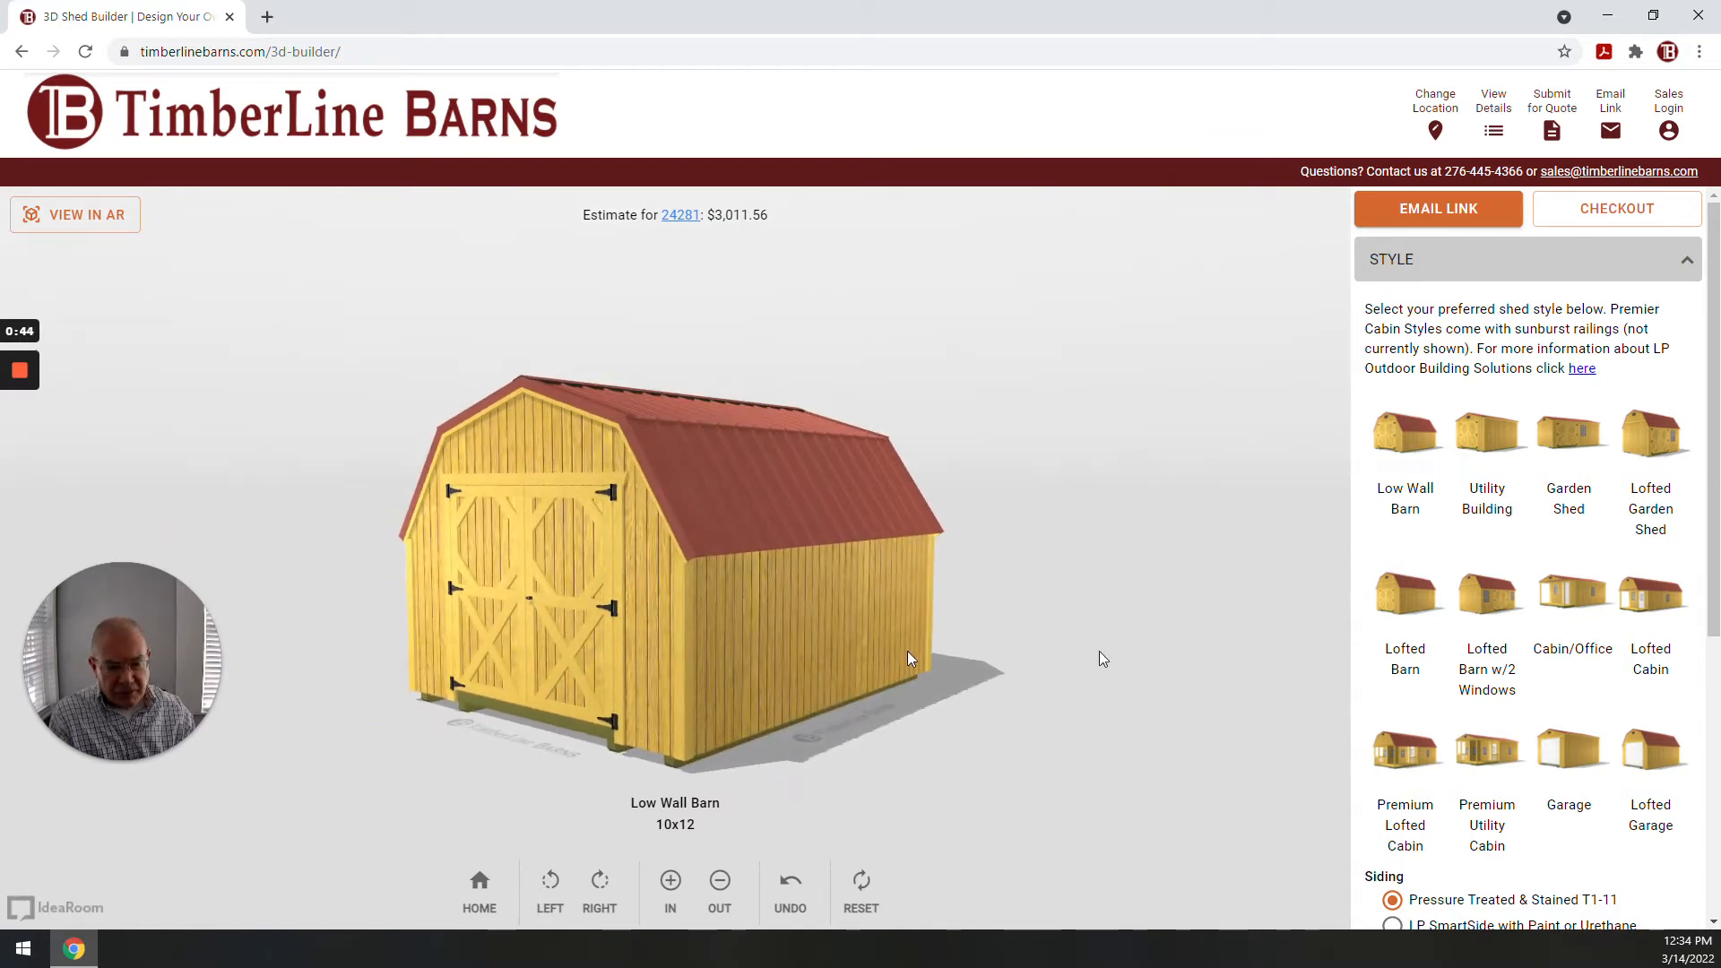
scroll(1487, 498, down, 1)
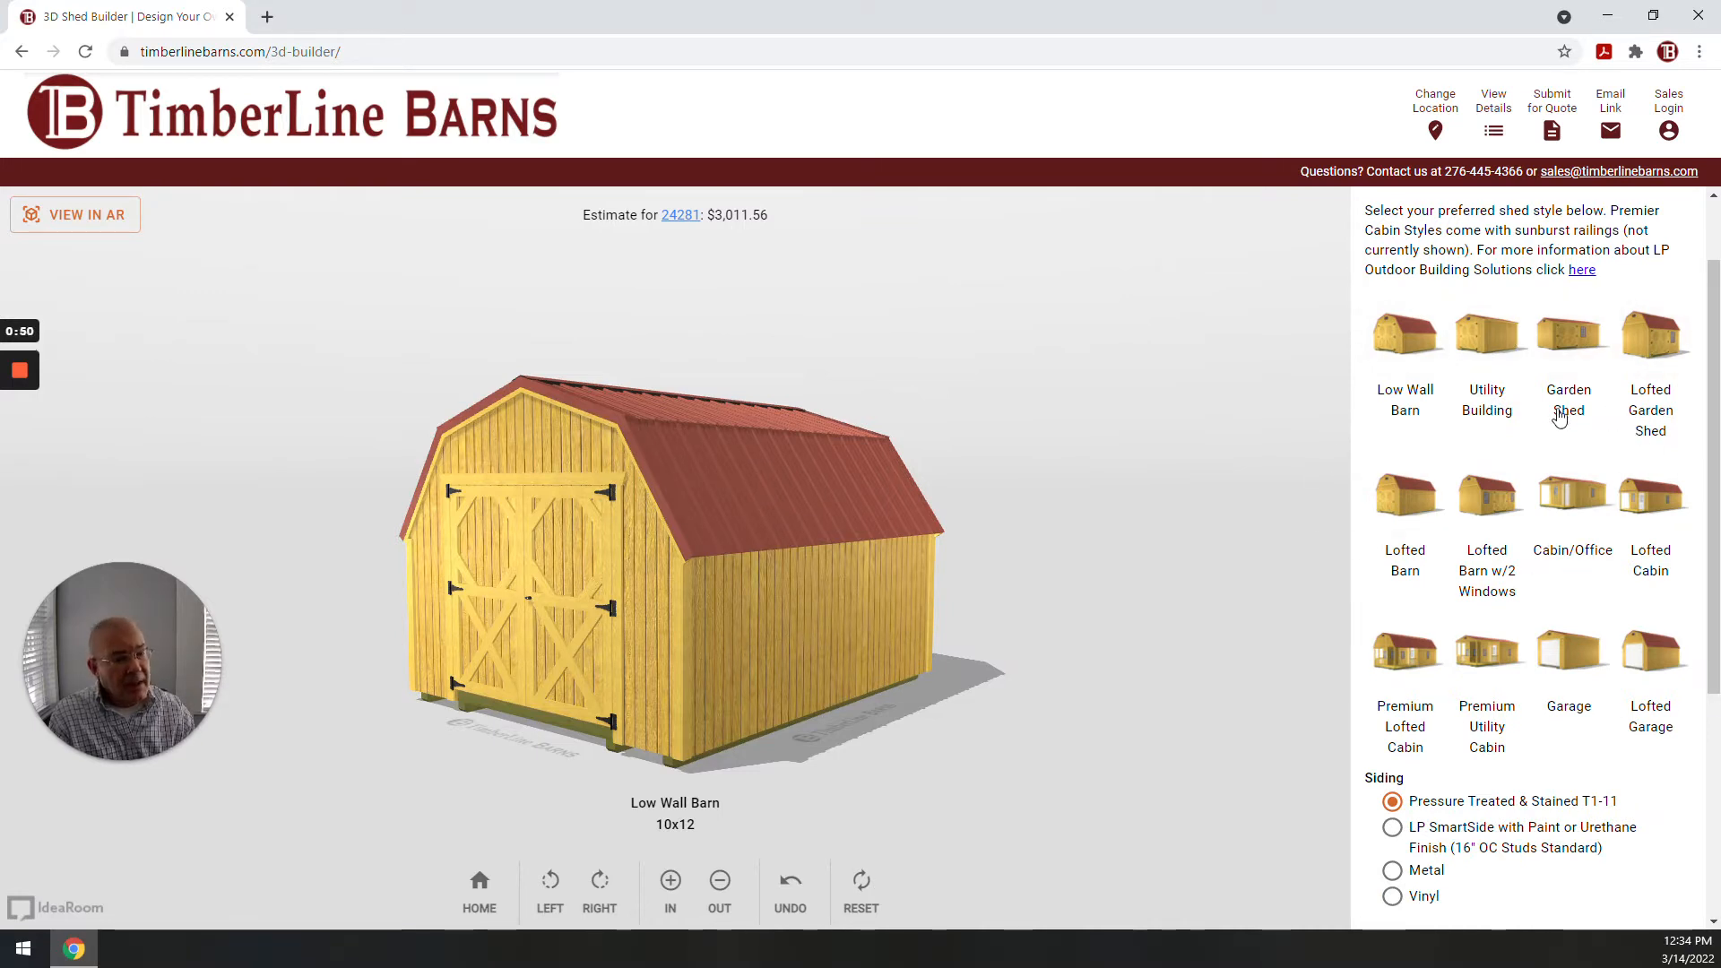
click(1487, 500)
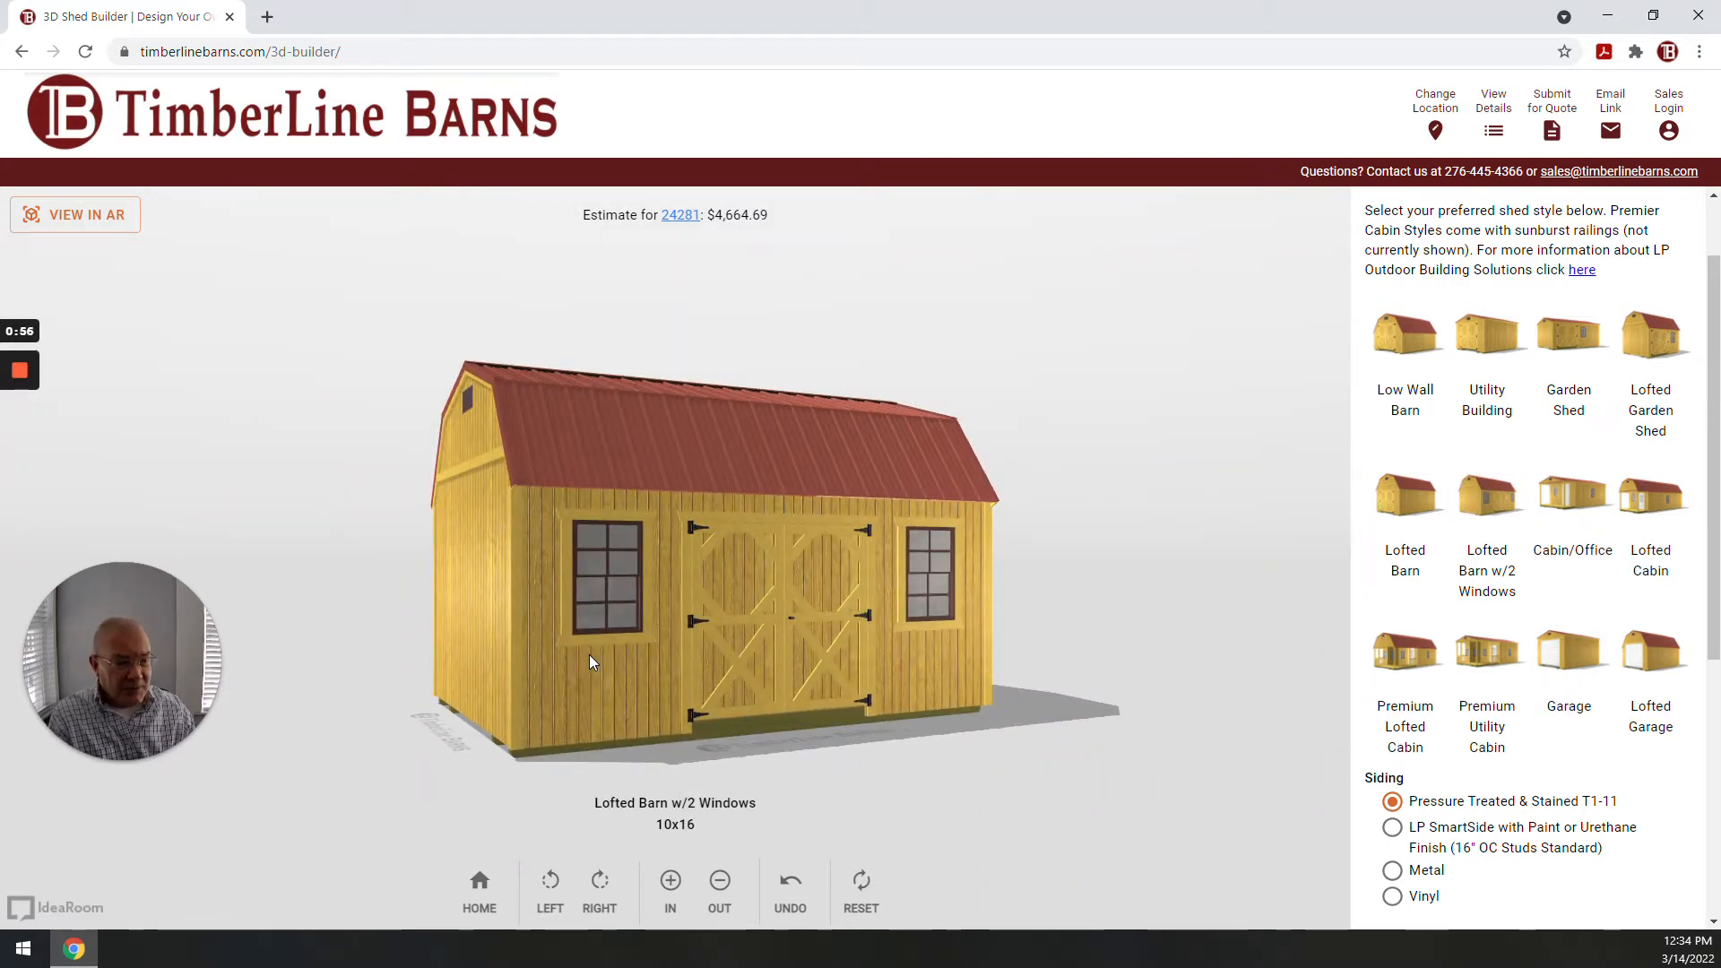
click(1395, 832)
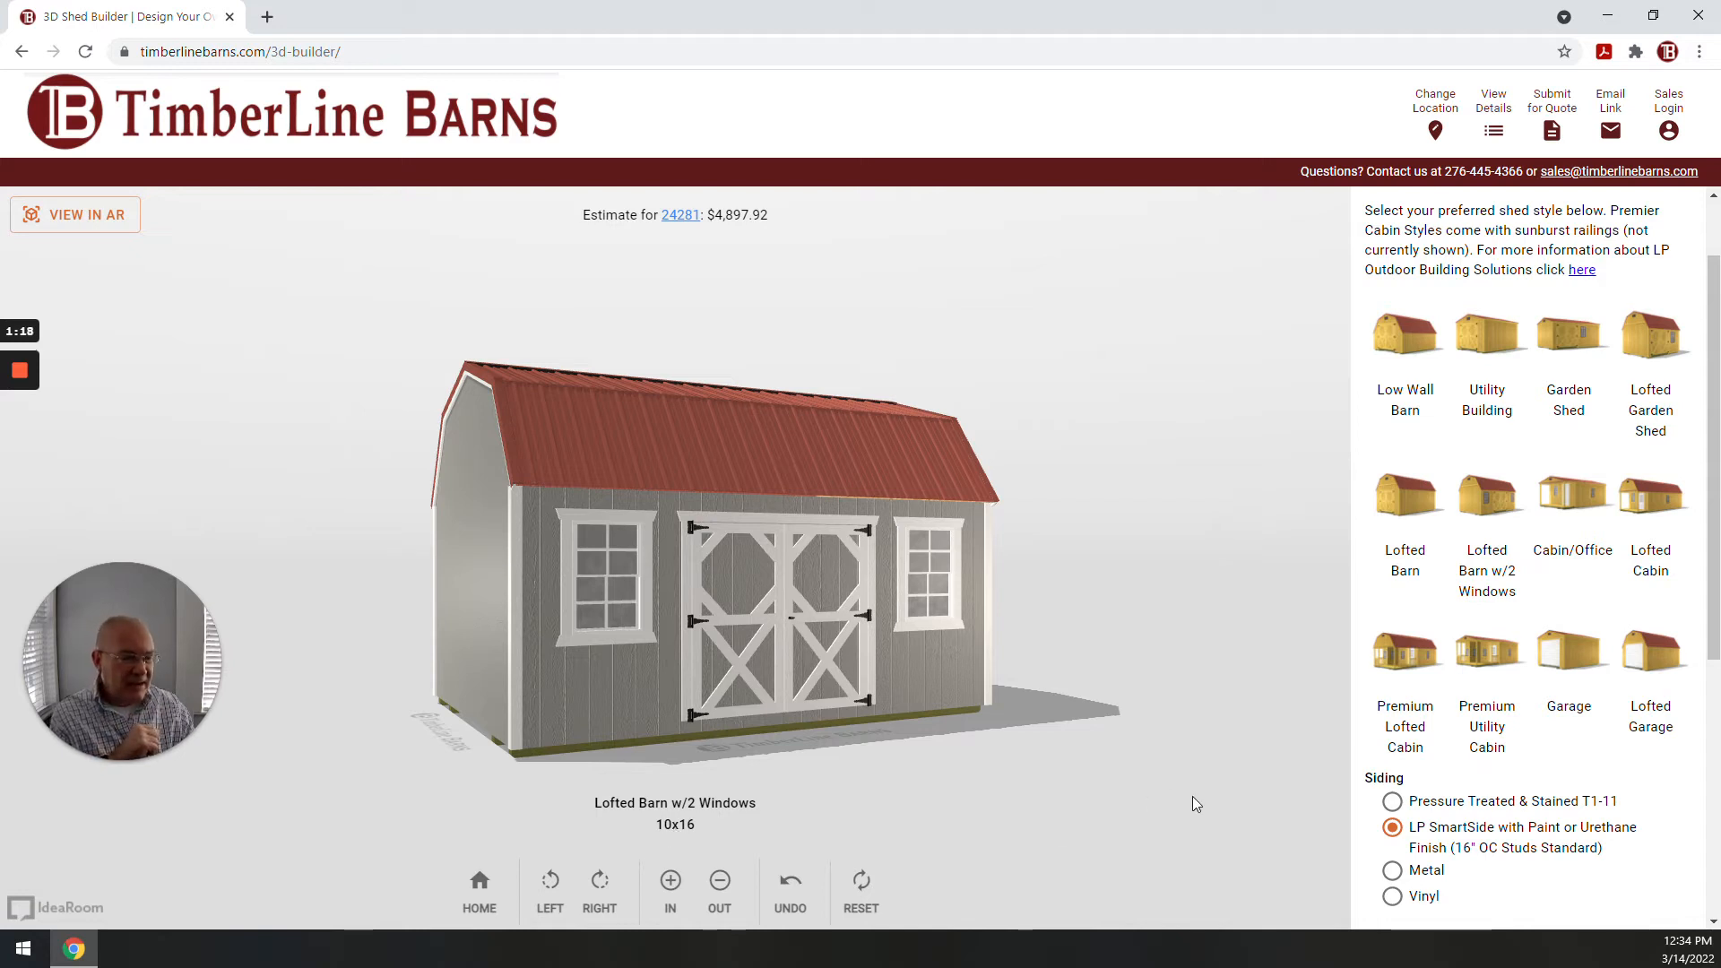
- Set the barn's size to 12x20 (measured eave to eave)
scroll(1192, 795, down, 1)
scroll(1611, 784, down, 1)
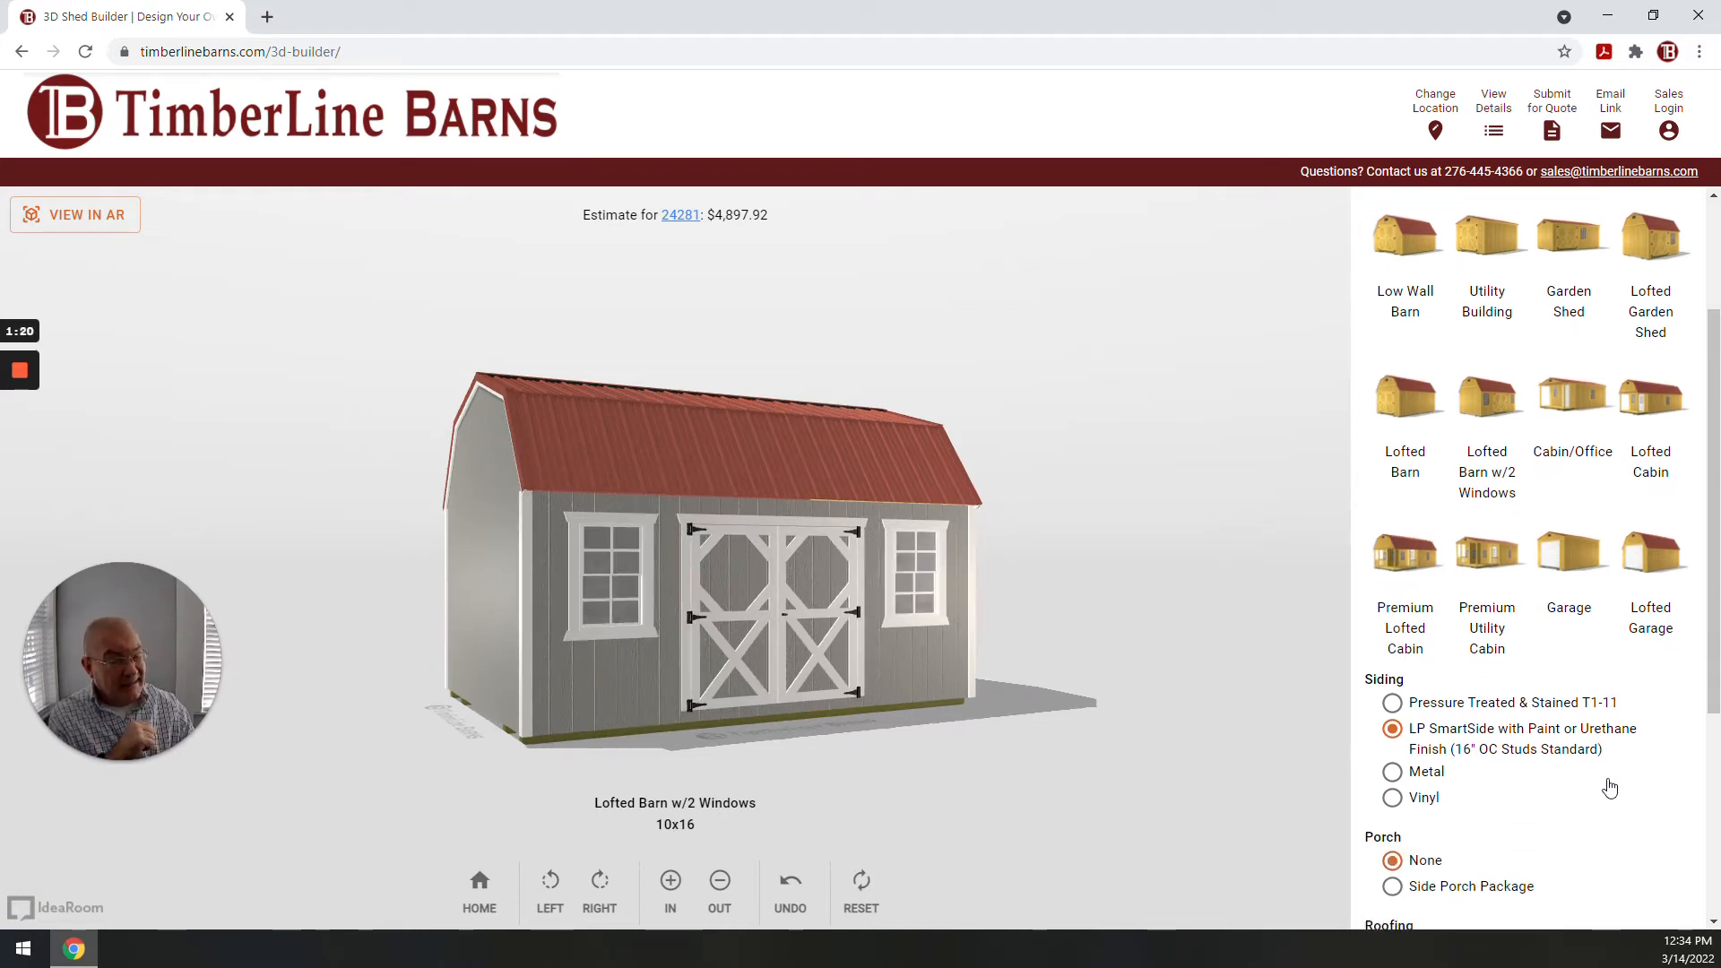
scroll(1610, 787, down, 1)
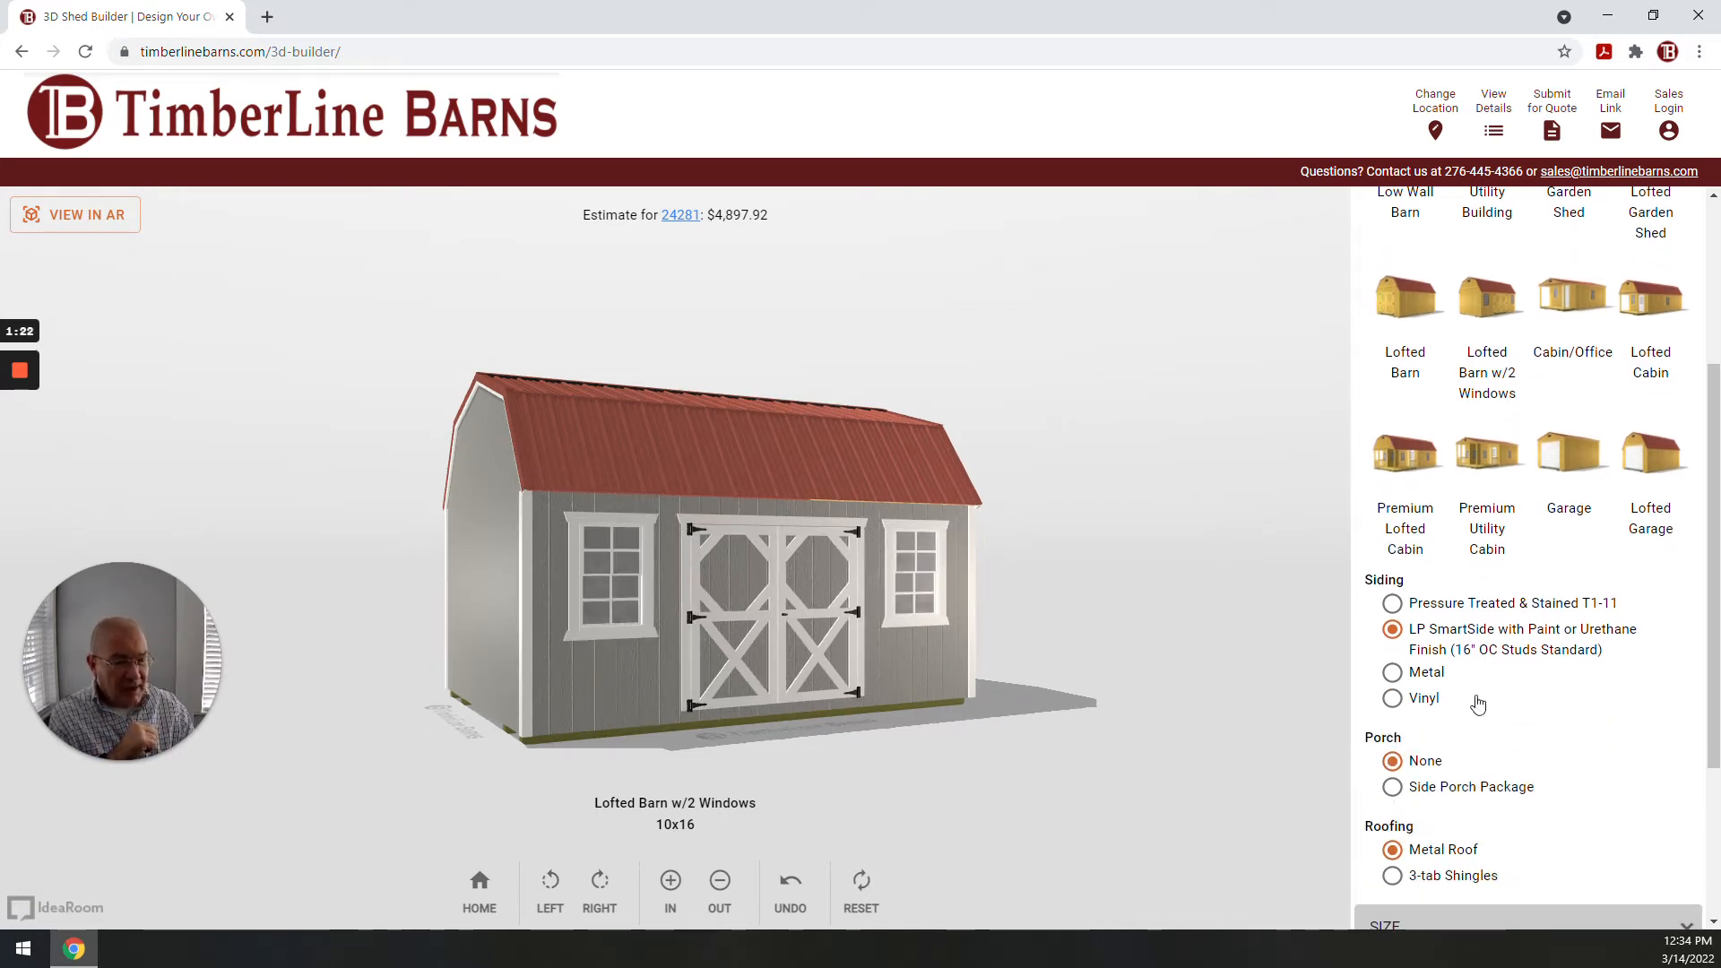
scroll(1498, 780, down, 2)
scroll(1498, 780, down, 1)
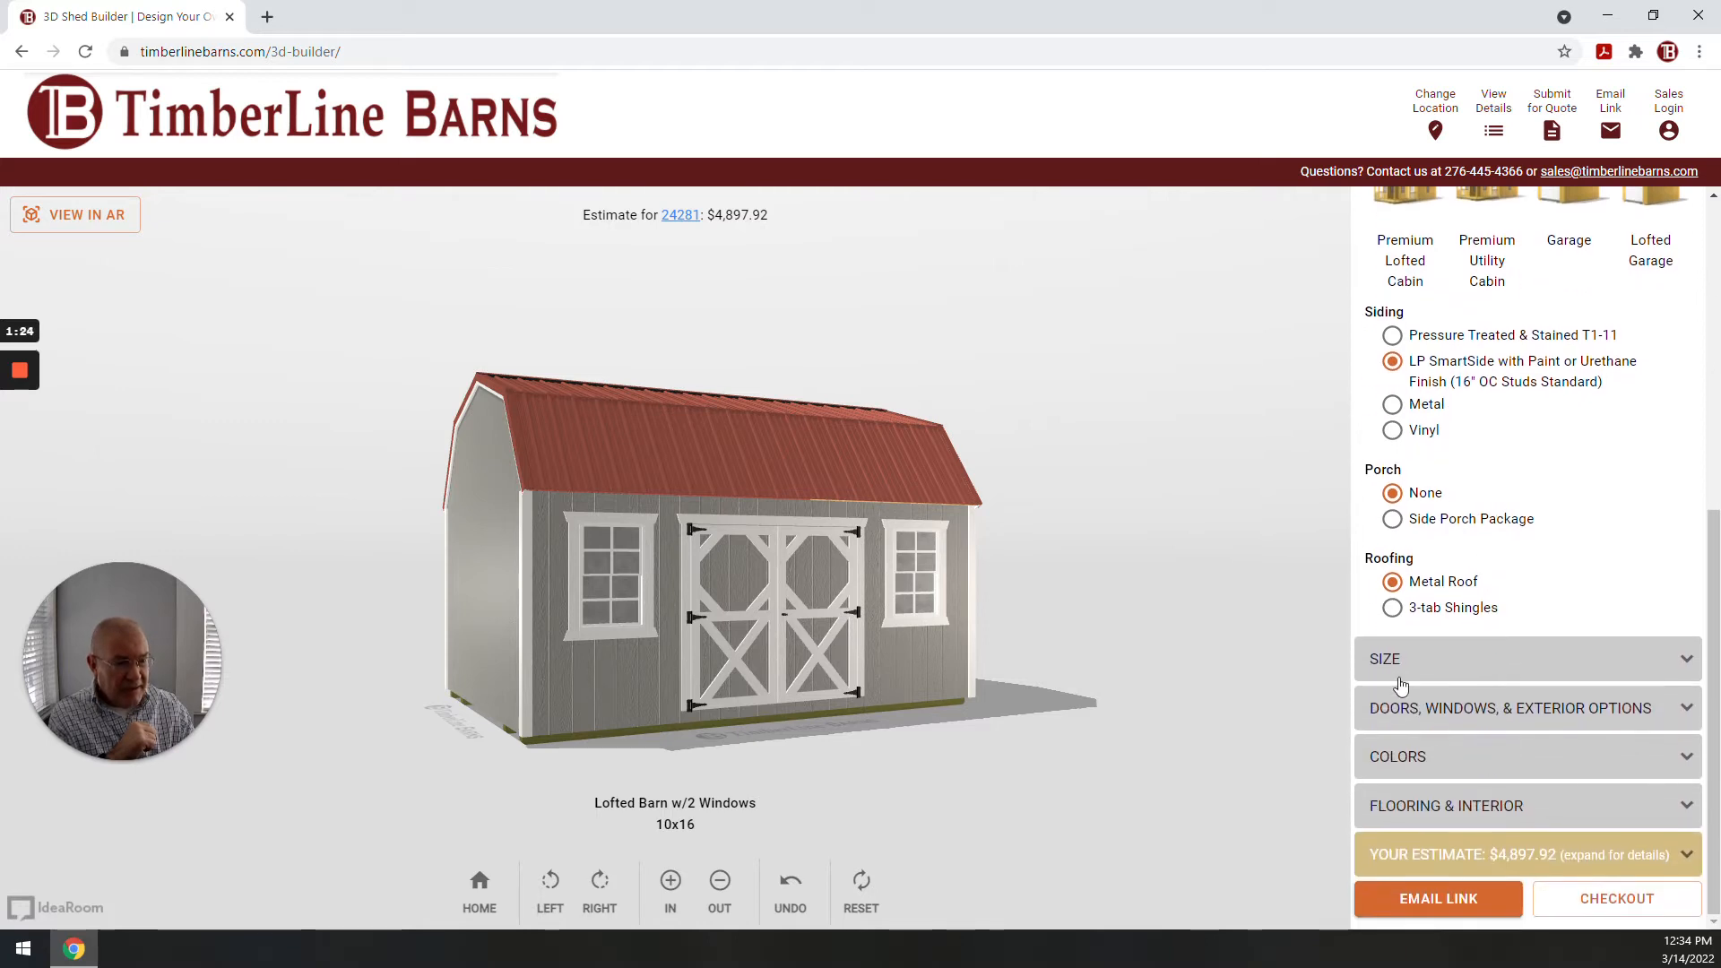
click(1390, 661)
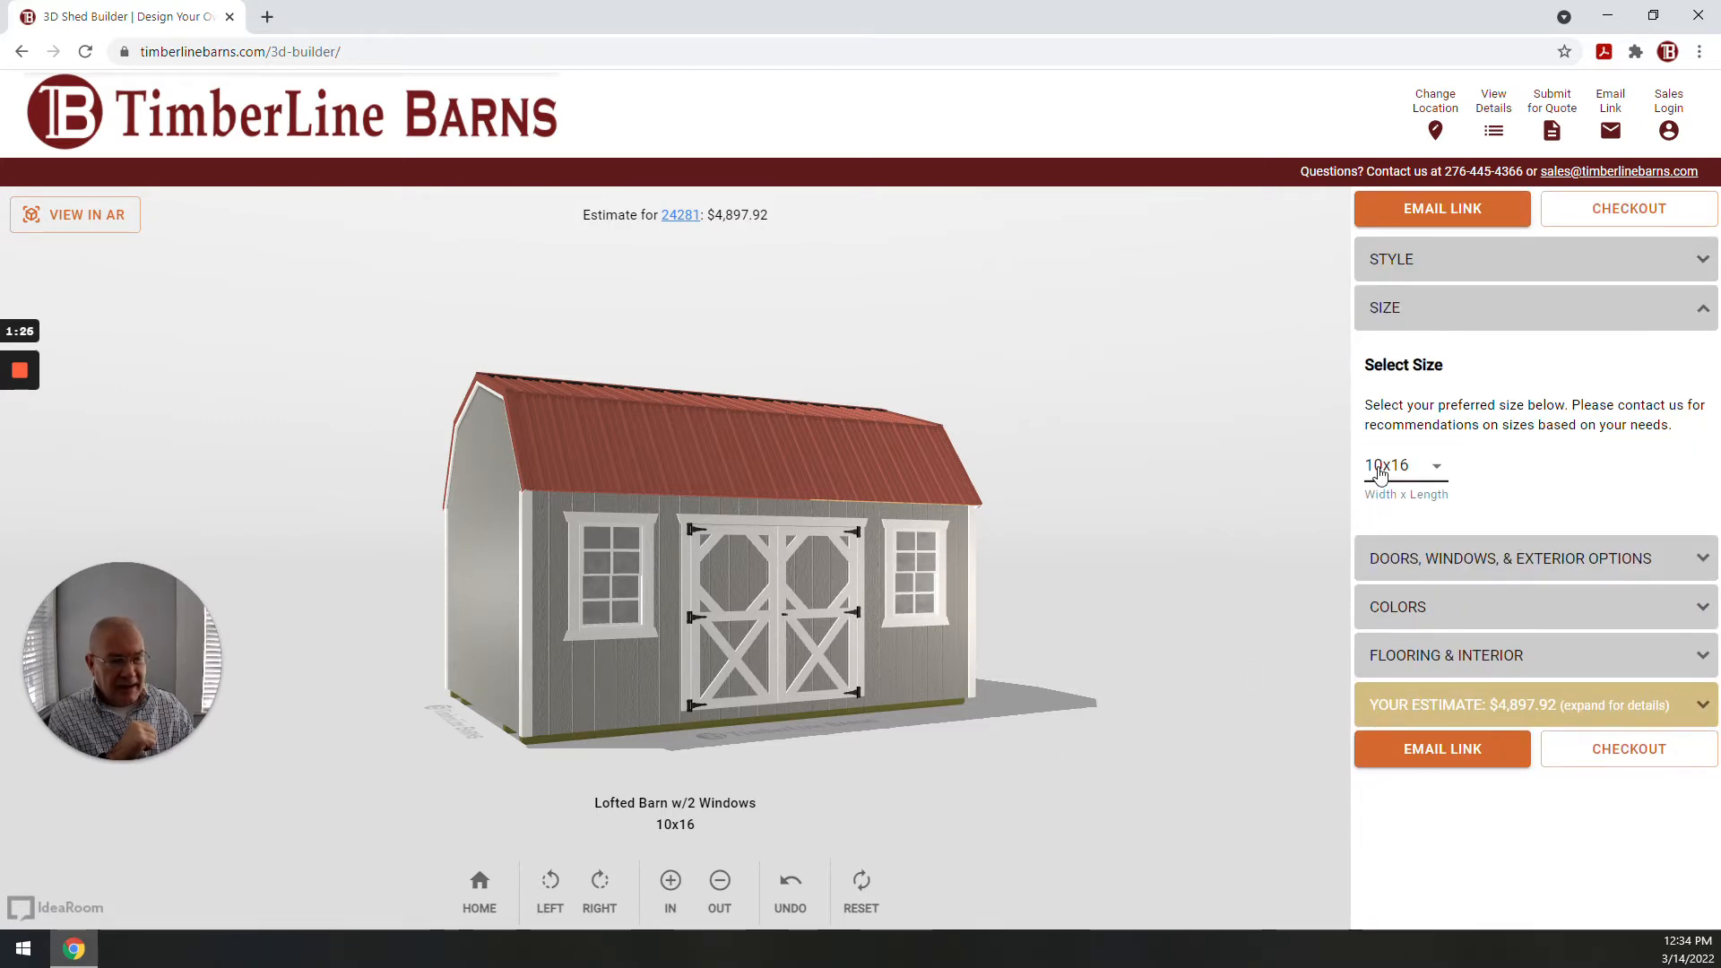
click(1416, 475)
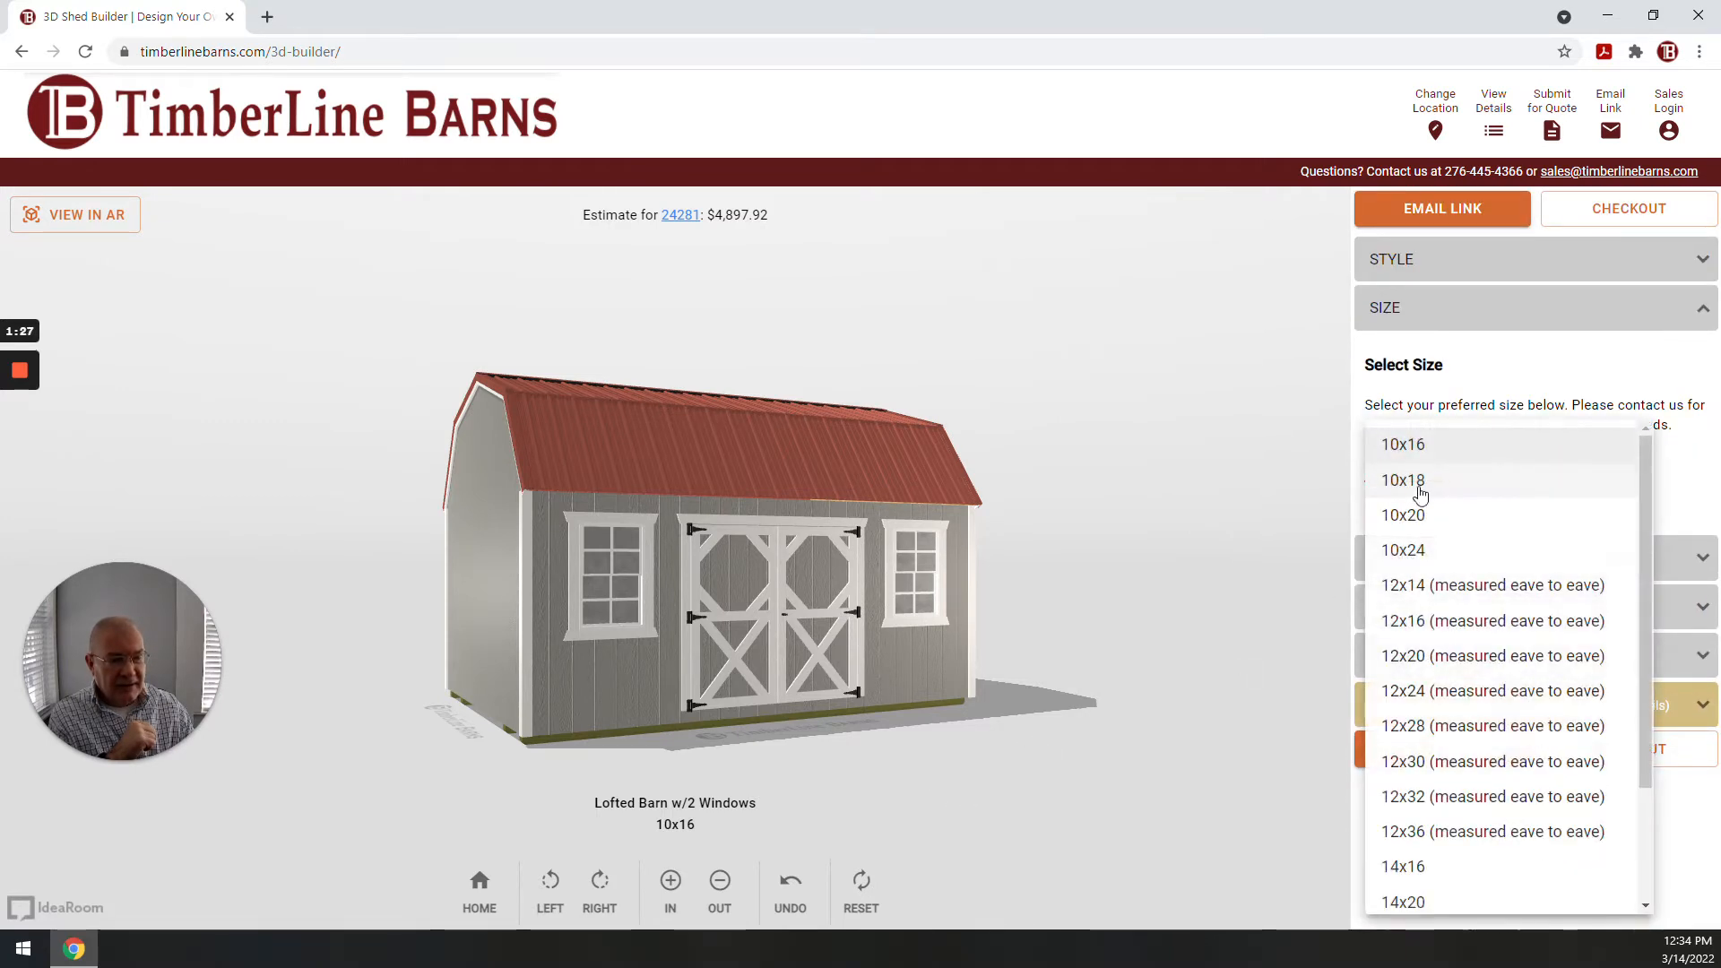
click(1422, 664)
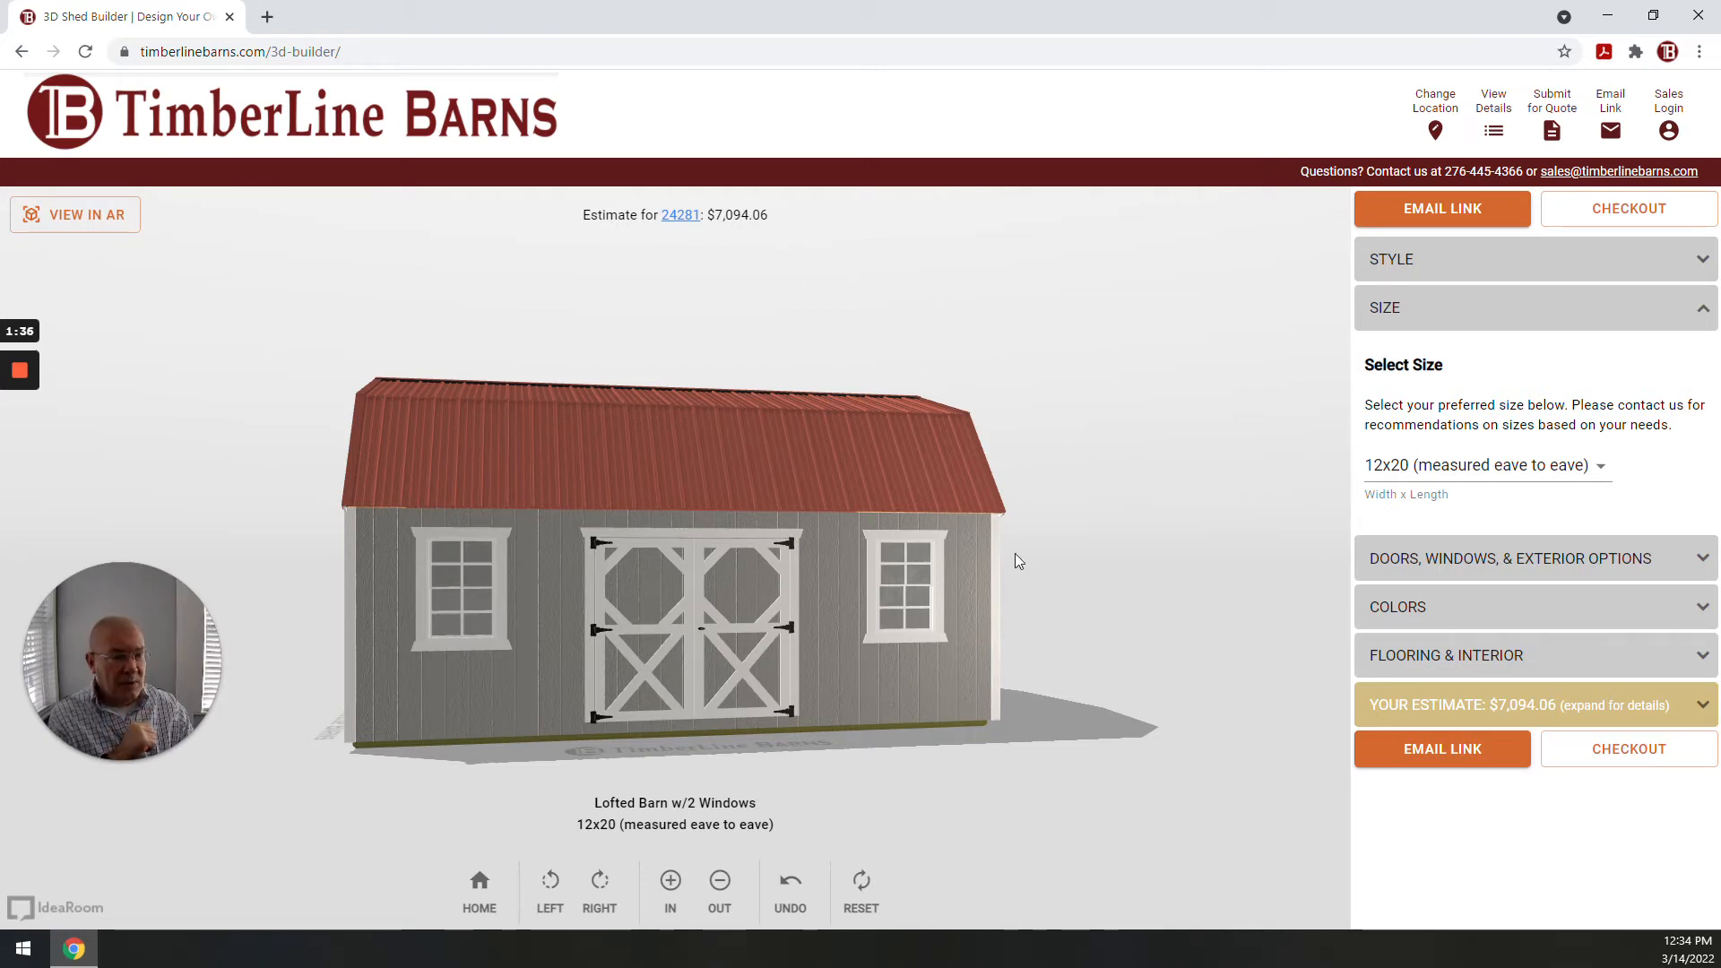
- Add the Ridge Vent and Tar Paper - Whole Roof exterior options to the barn
click(1681, 559)
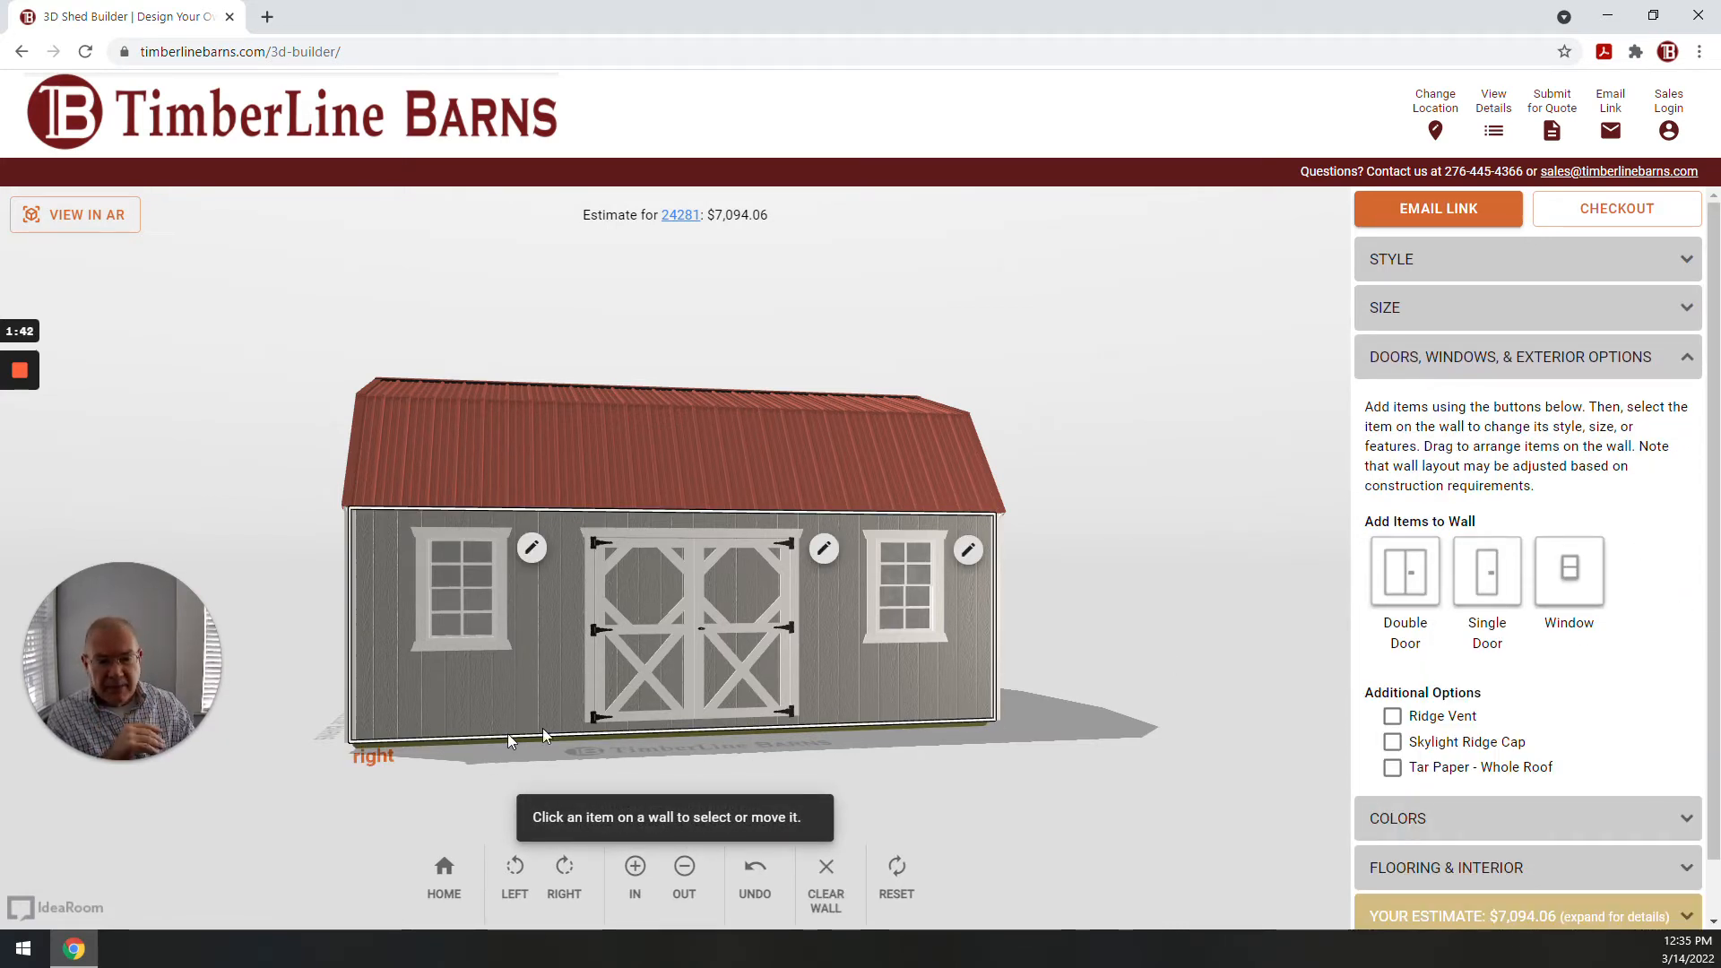
drag(491, 706, 884, 685)
mouse_move(402, 647)
mouse_down()
mouse_move(776, 675)
mouse_move(288, 575)
mouse_move(443, 566)
mouse_move(222, 477)
mouse_up()
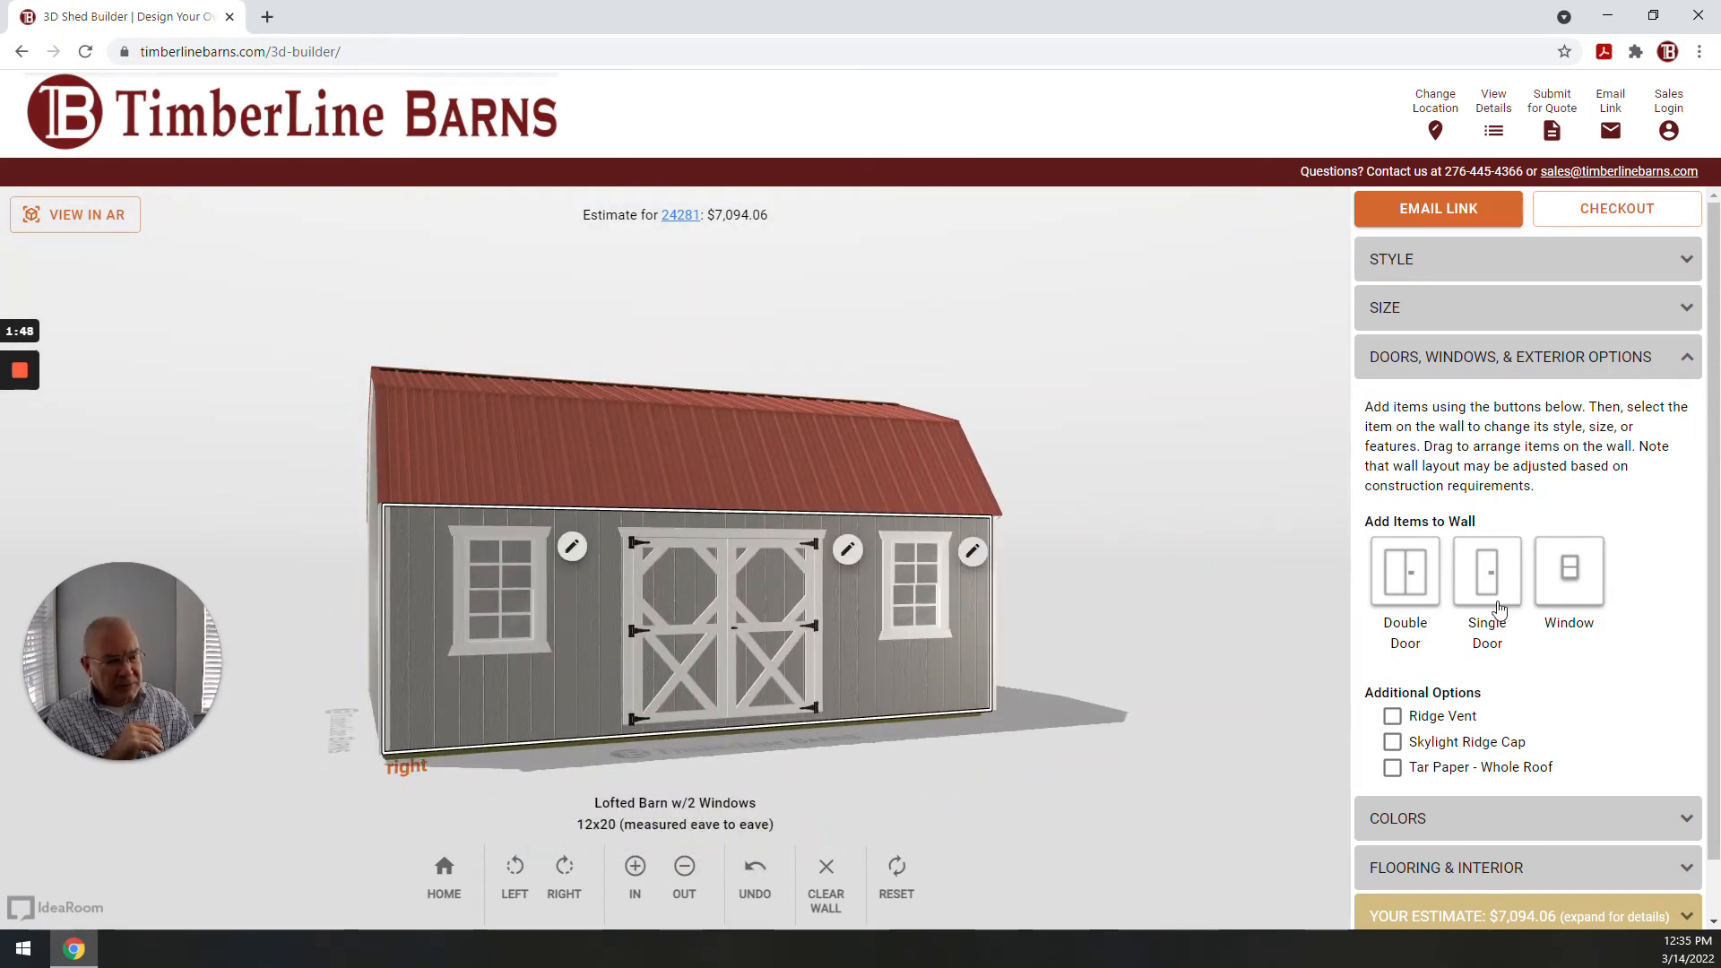
click(1392, 717)
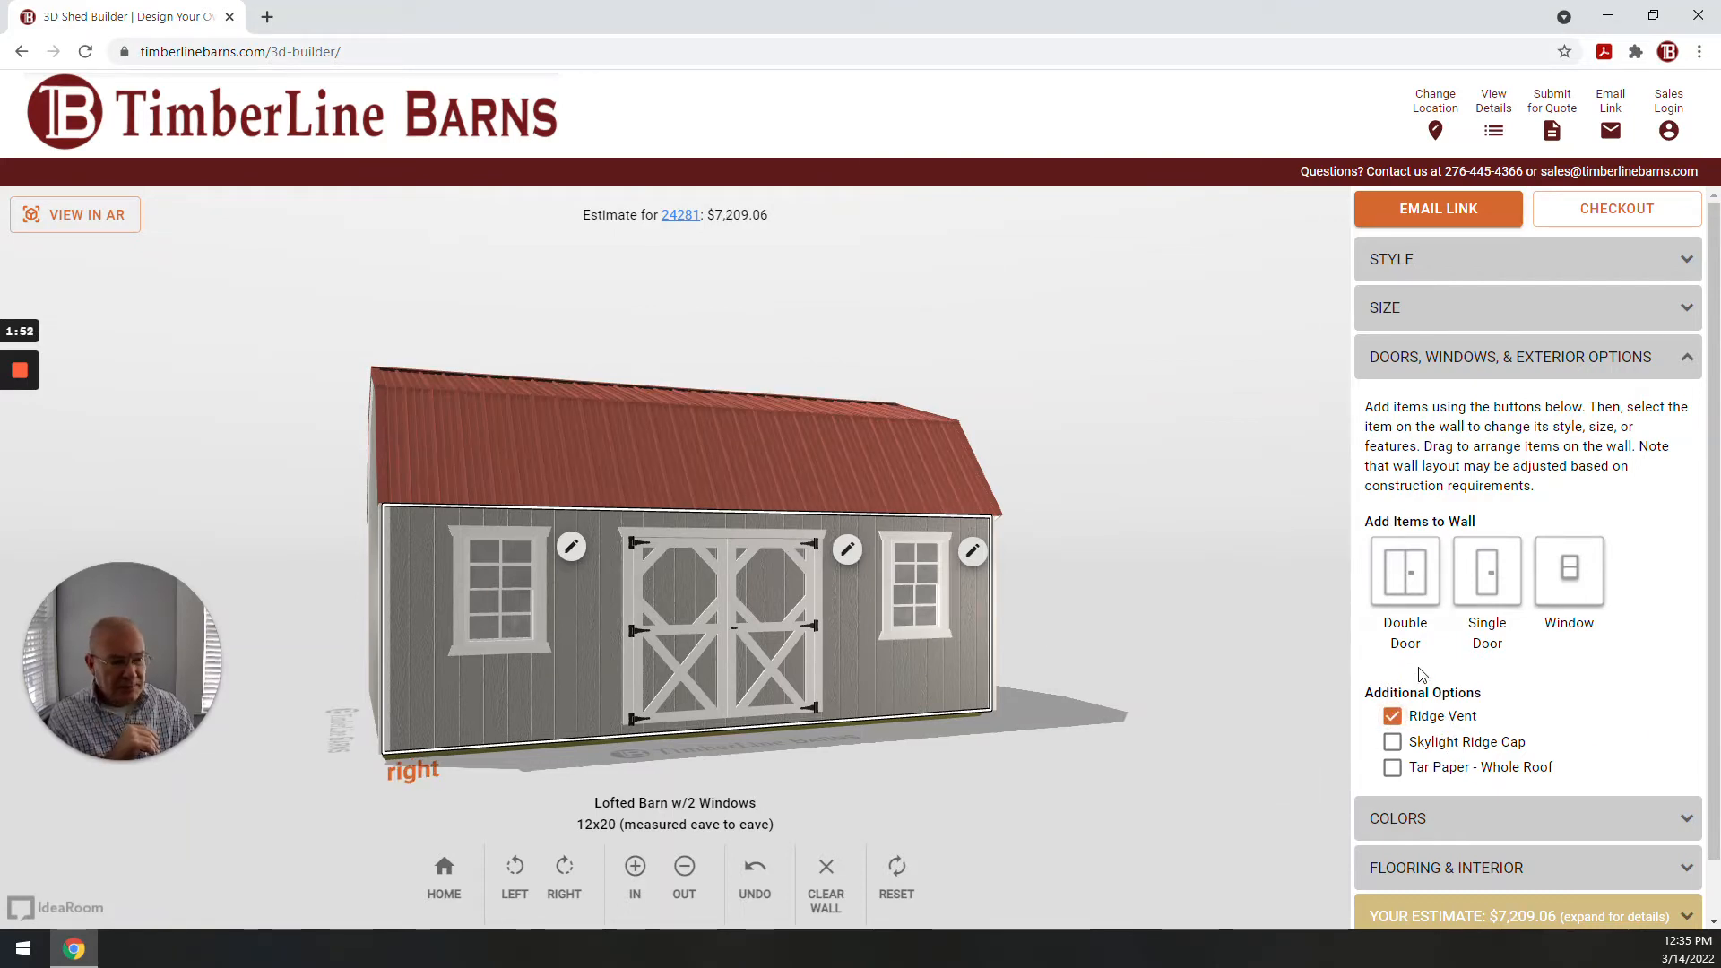
click(1392, 767)
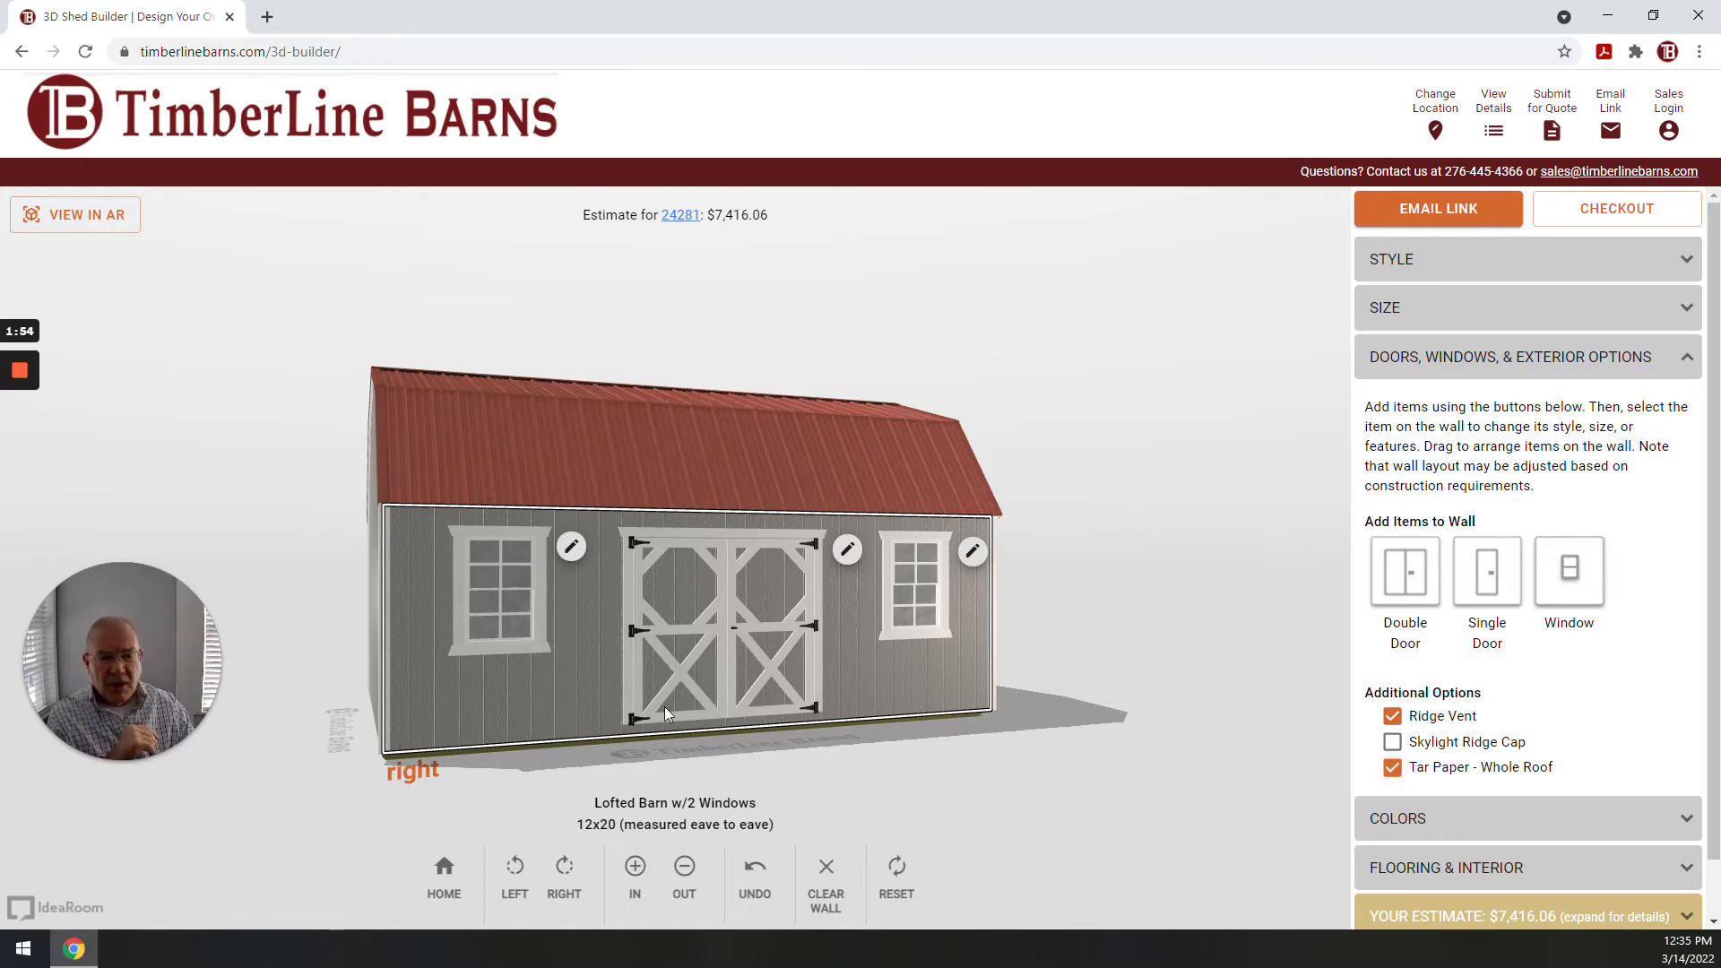
- Change the LP SmartSide siding paint color to Leola Almond
drag(493, 711, 493, 730)
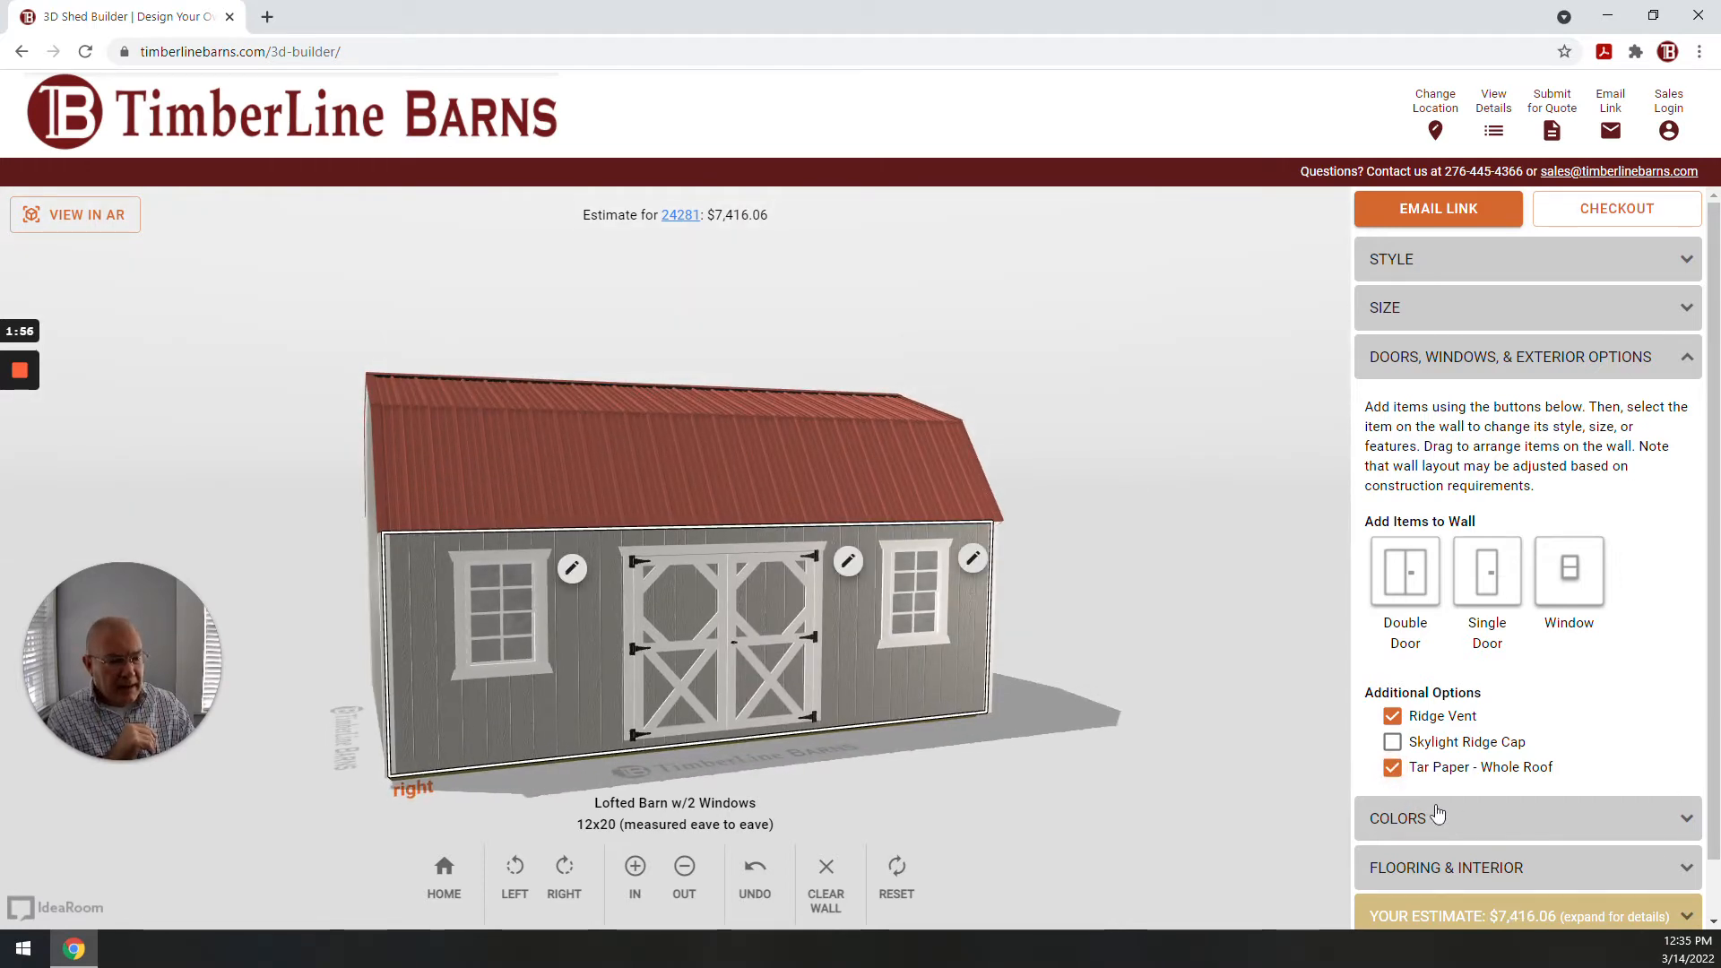
click(1406, 820)
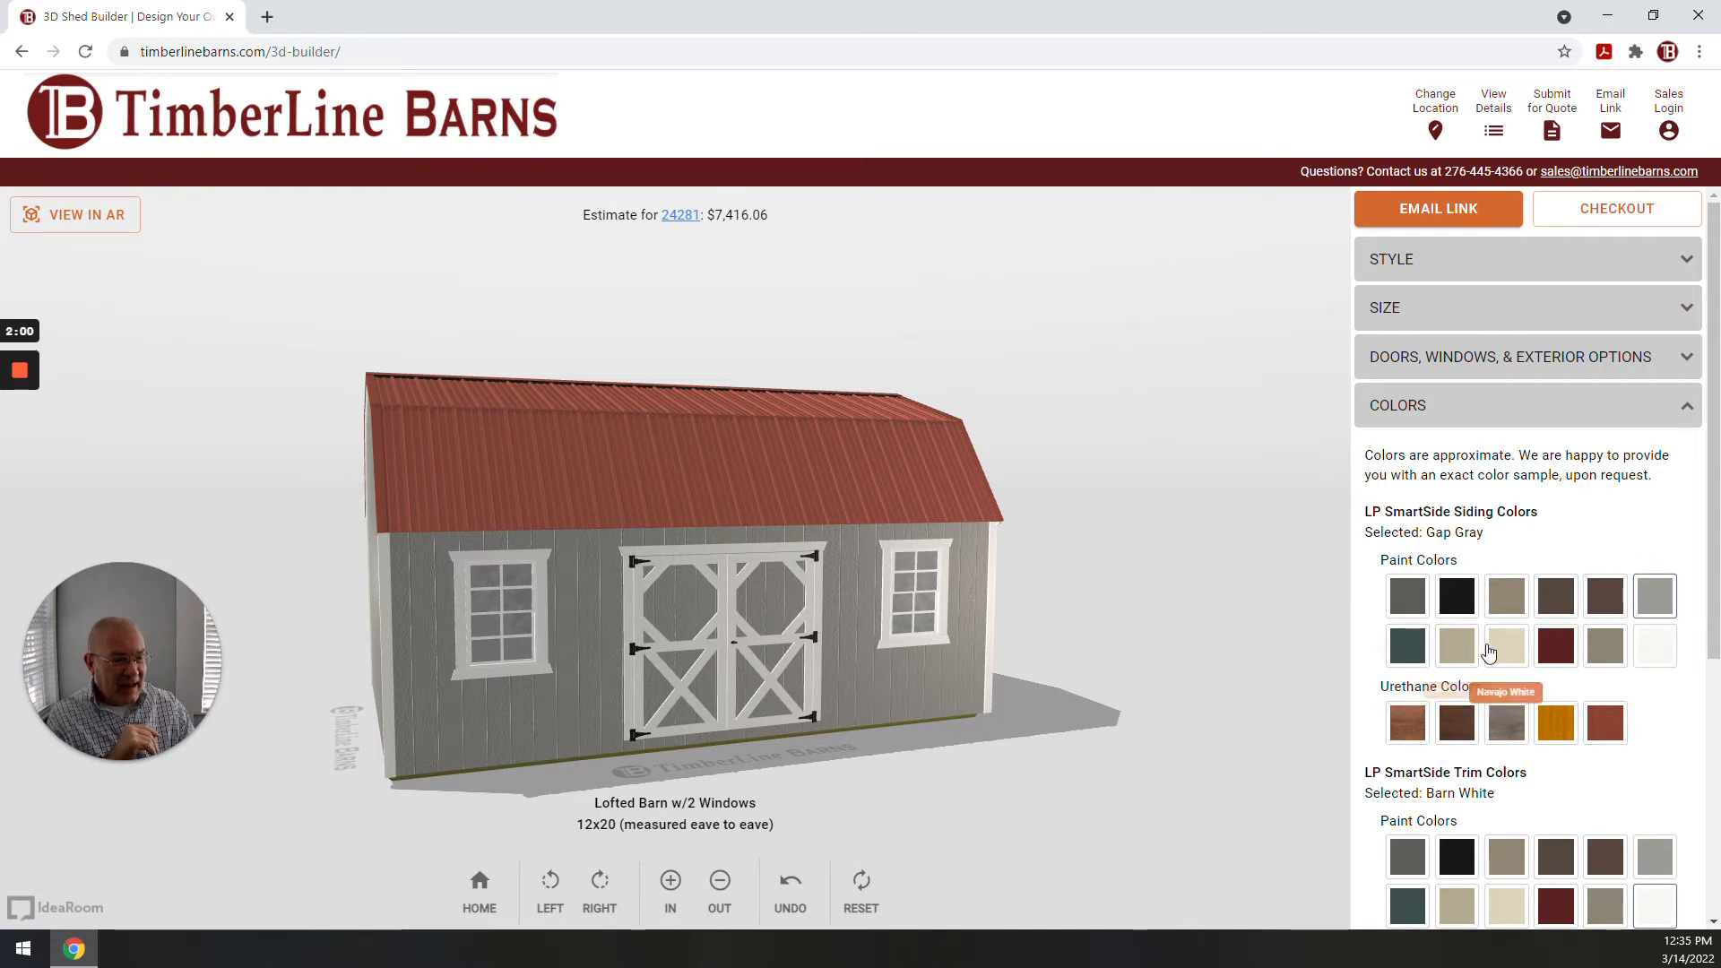
click(1457, 647)
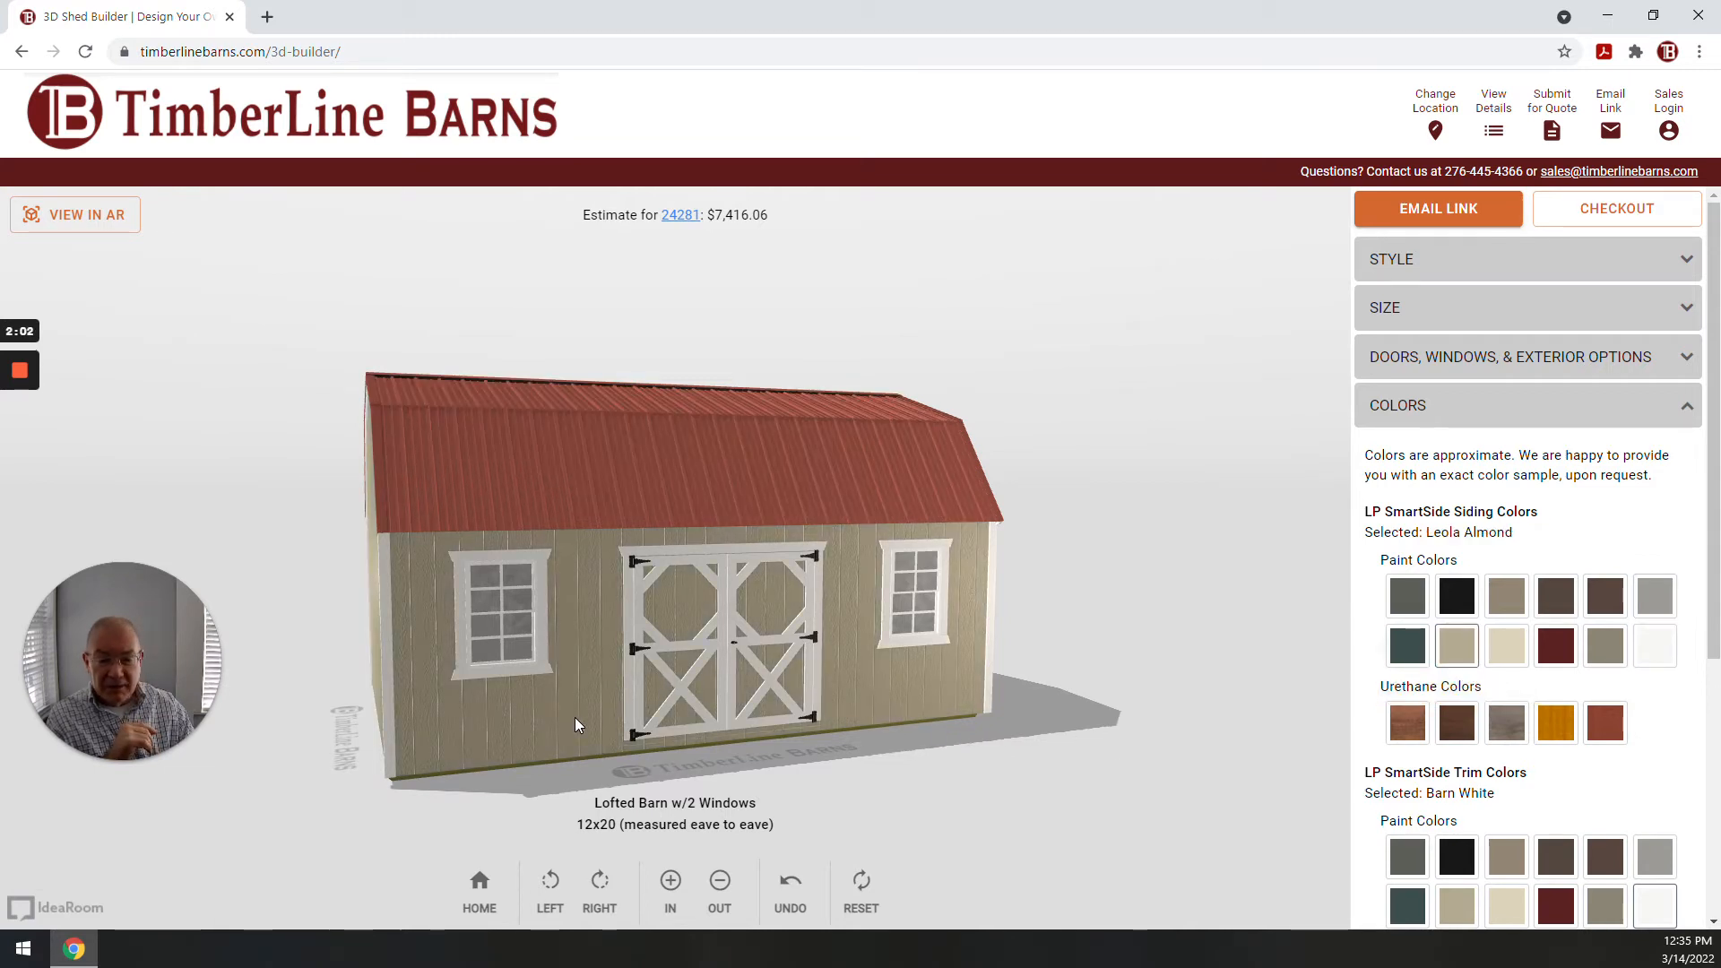
drag(593, 640, 688, 668)
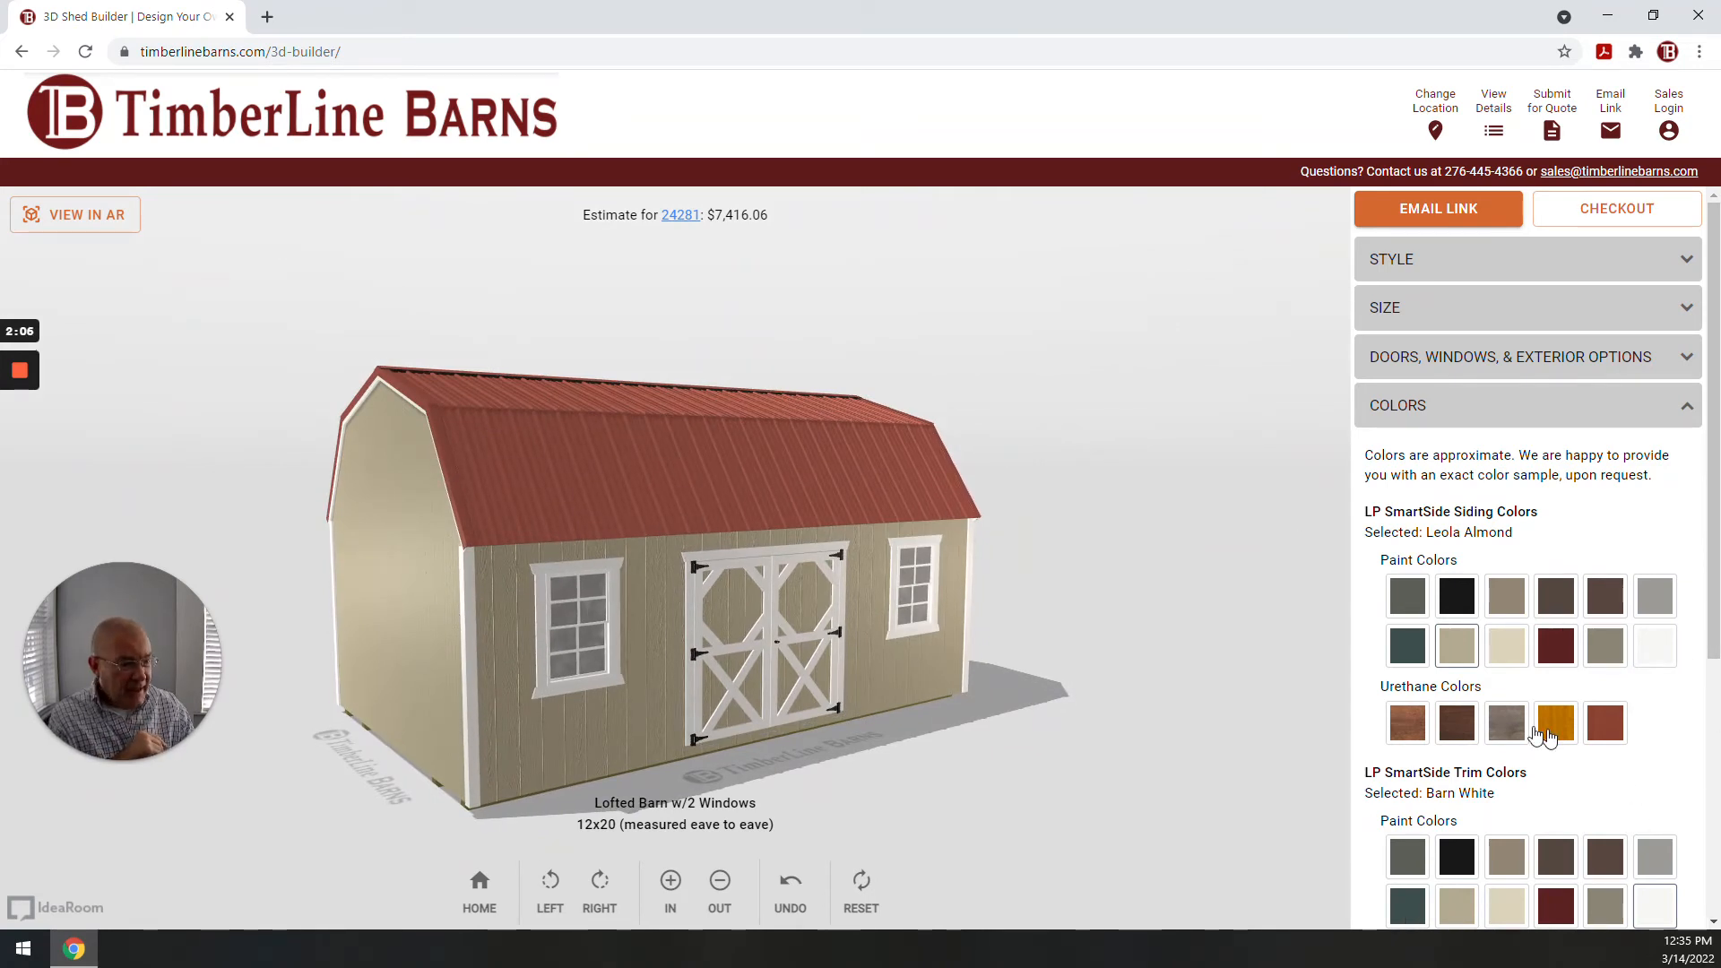
- Set the metal roof color to Brown and inspect the barn from several angles
scroll(1533, 784, down, 2)
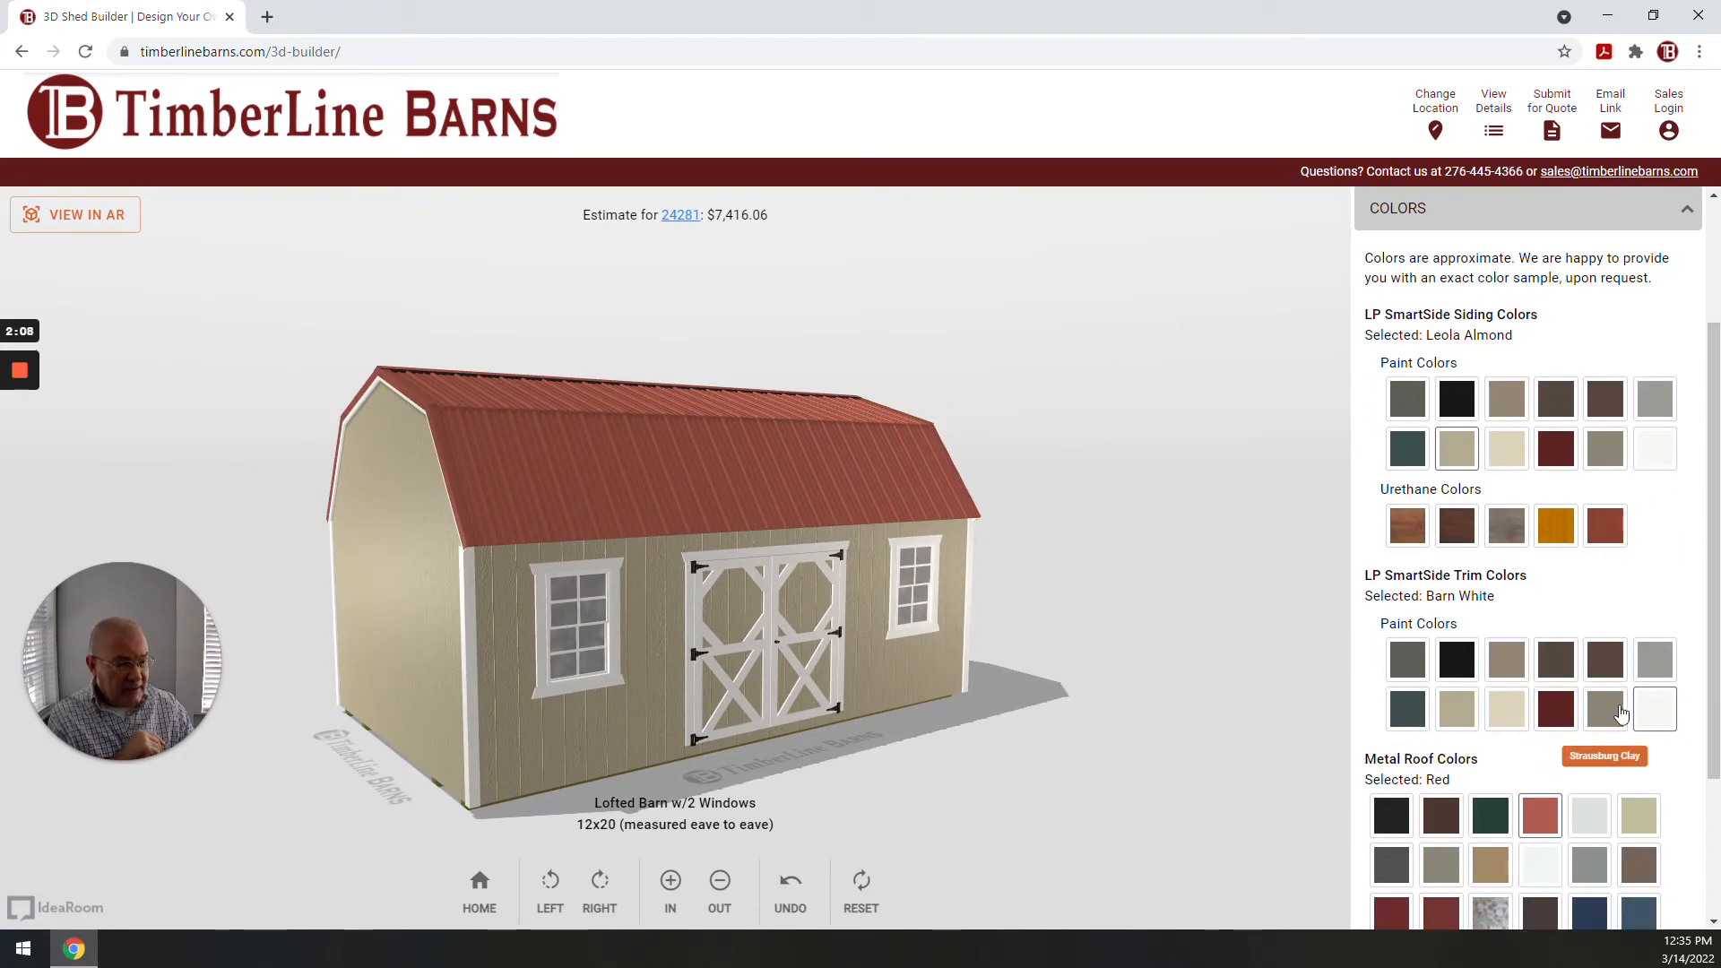
drag(1292, 700, 1335, 776)
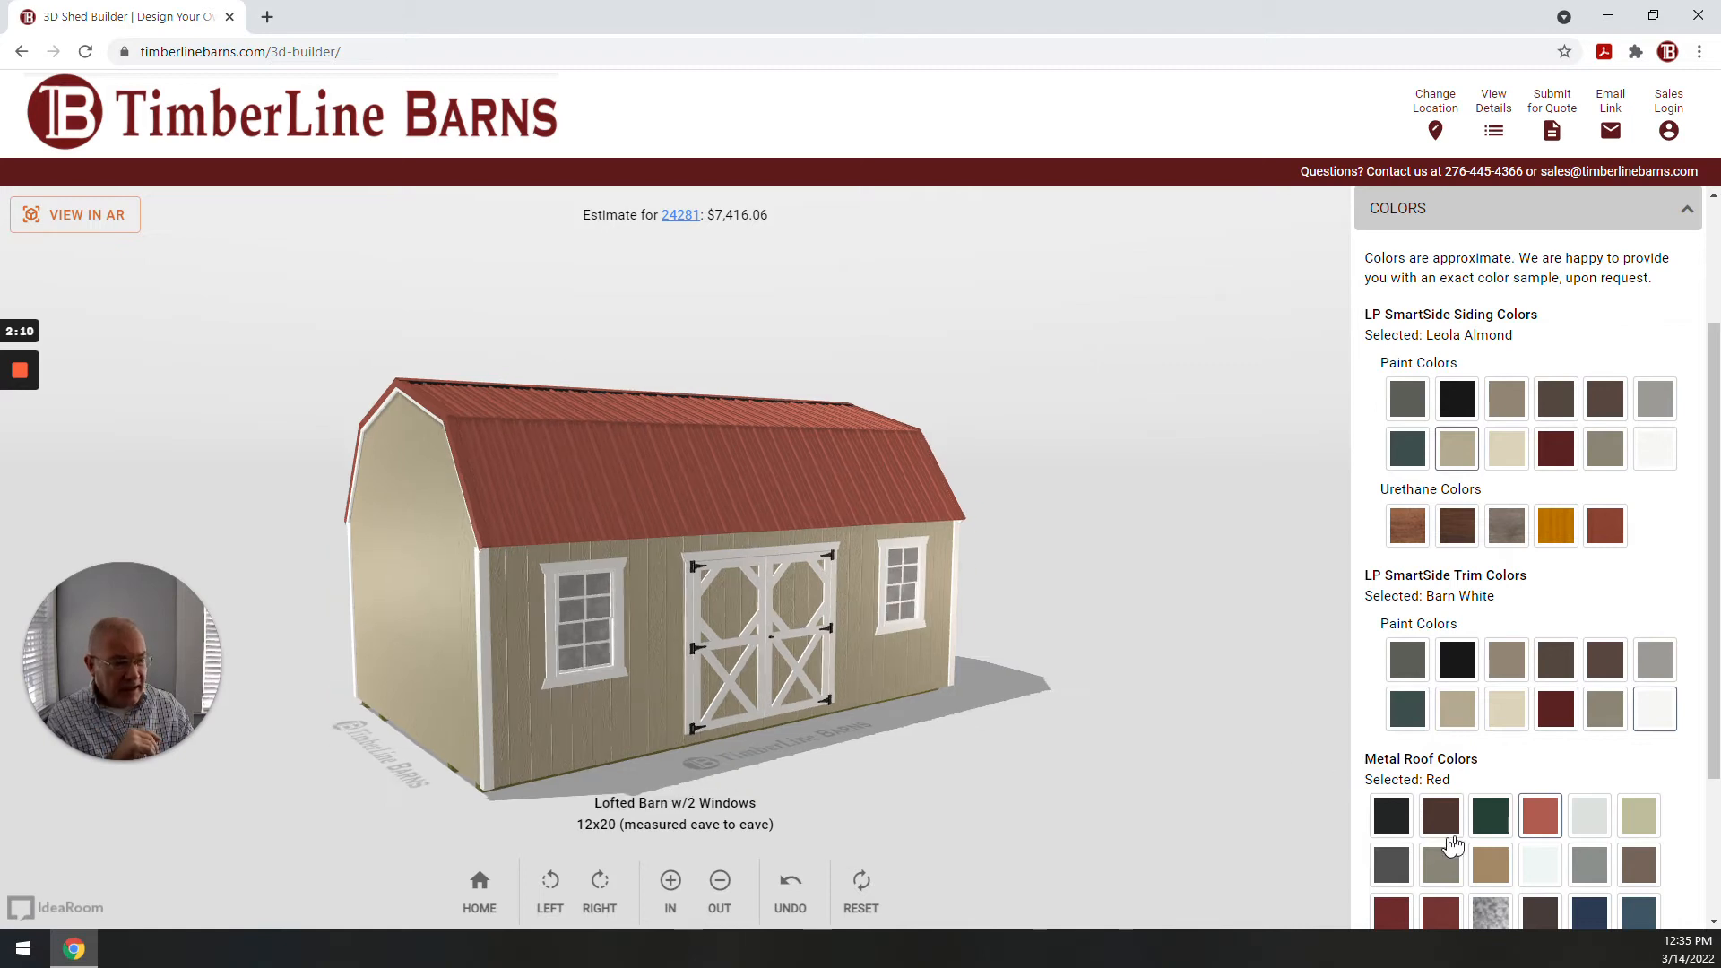
drag(557, 717, 744, 732)
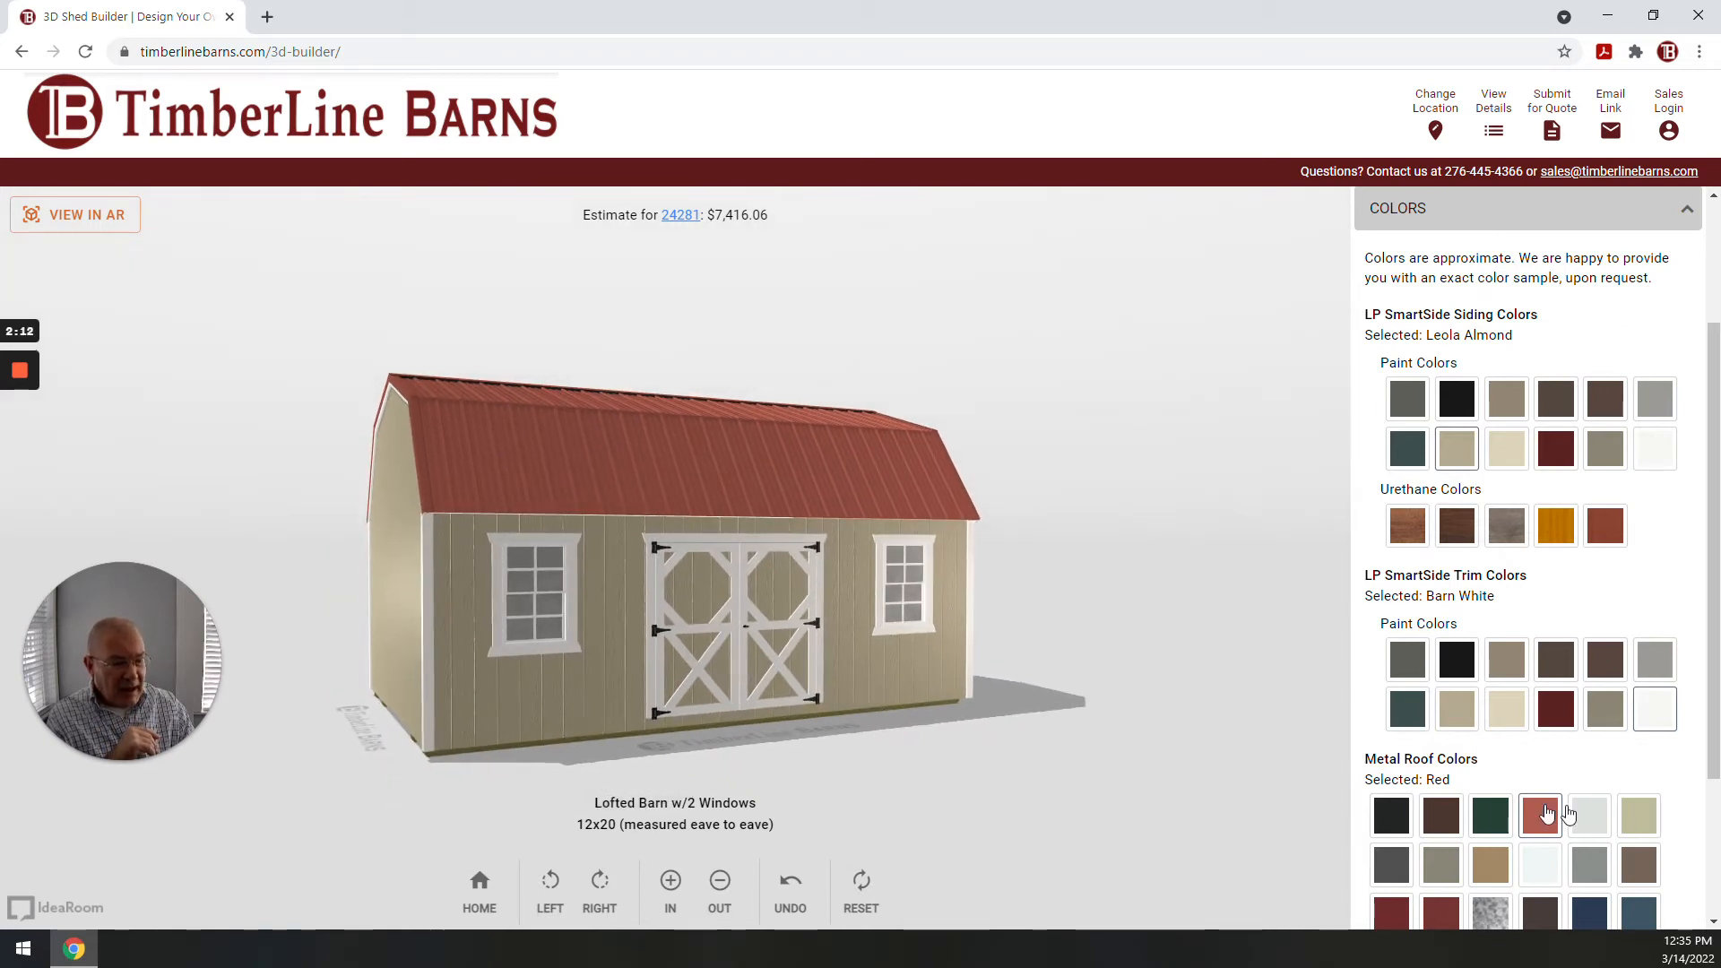
click(1441, 818)
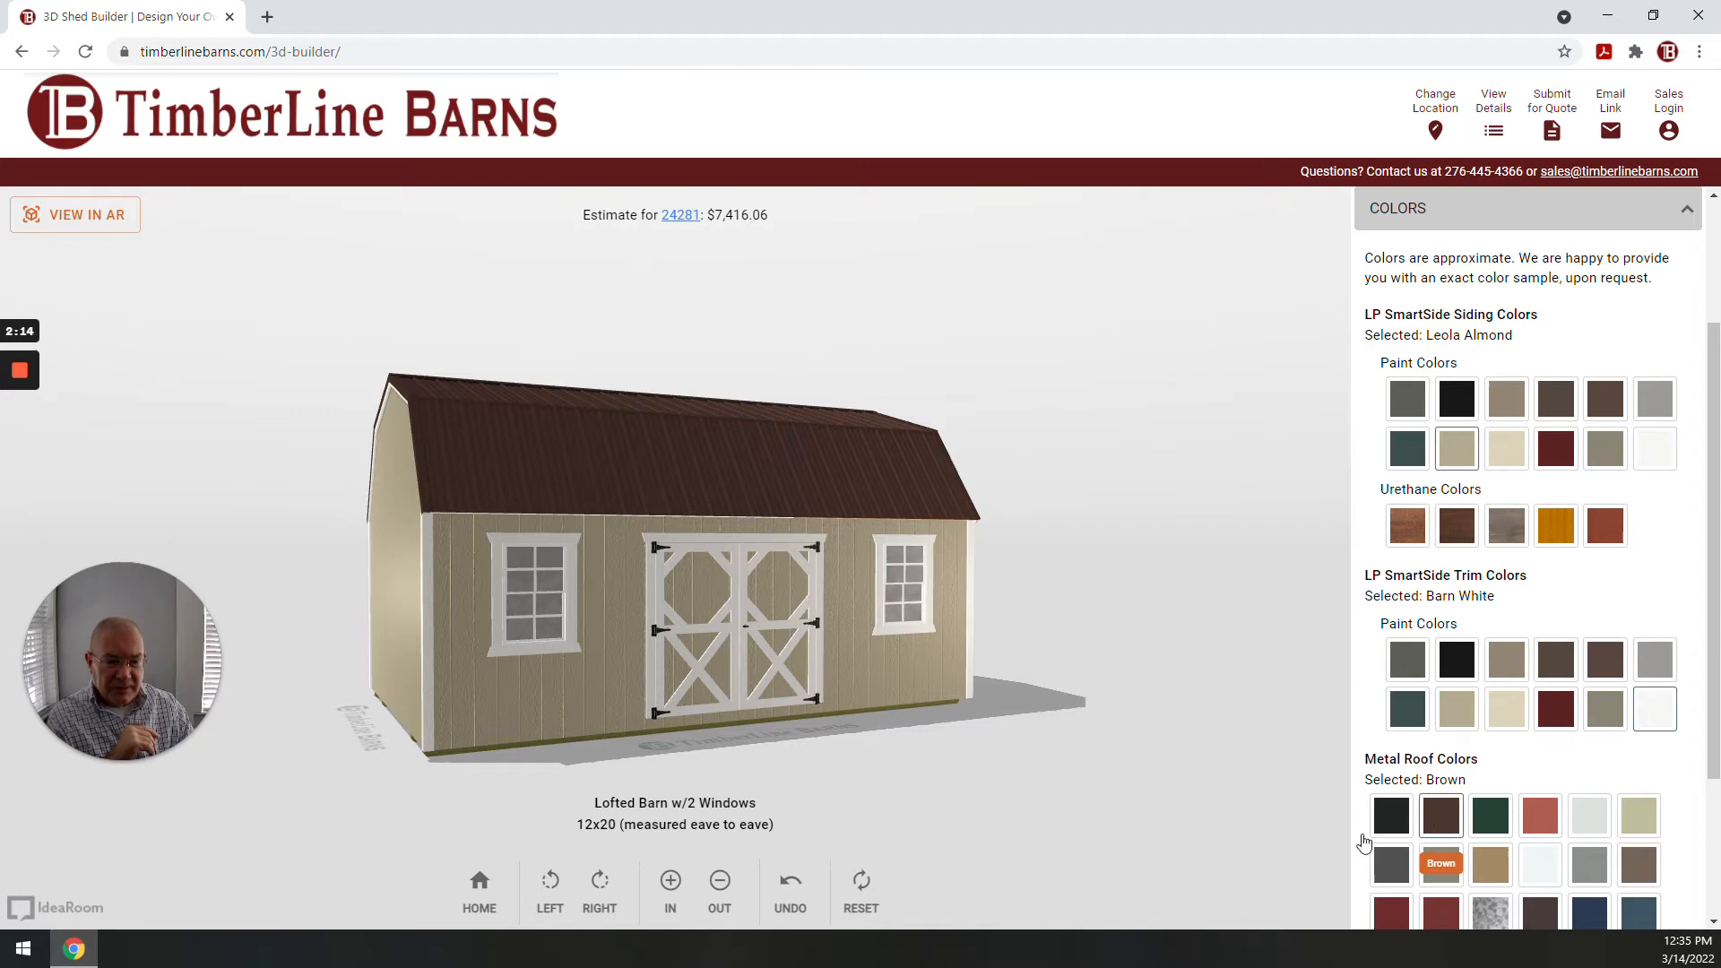
drag(563, 726, 681, 737)
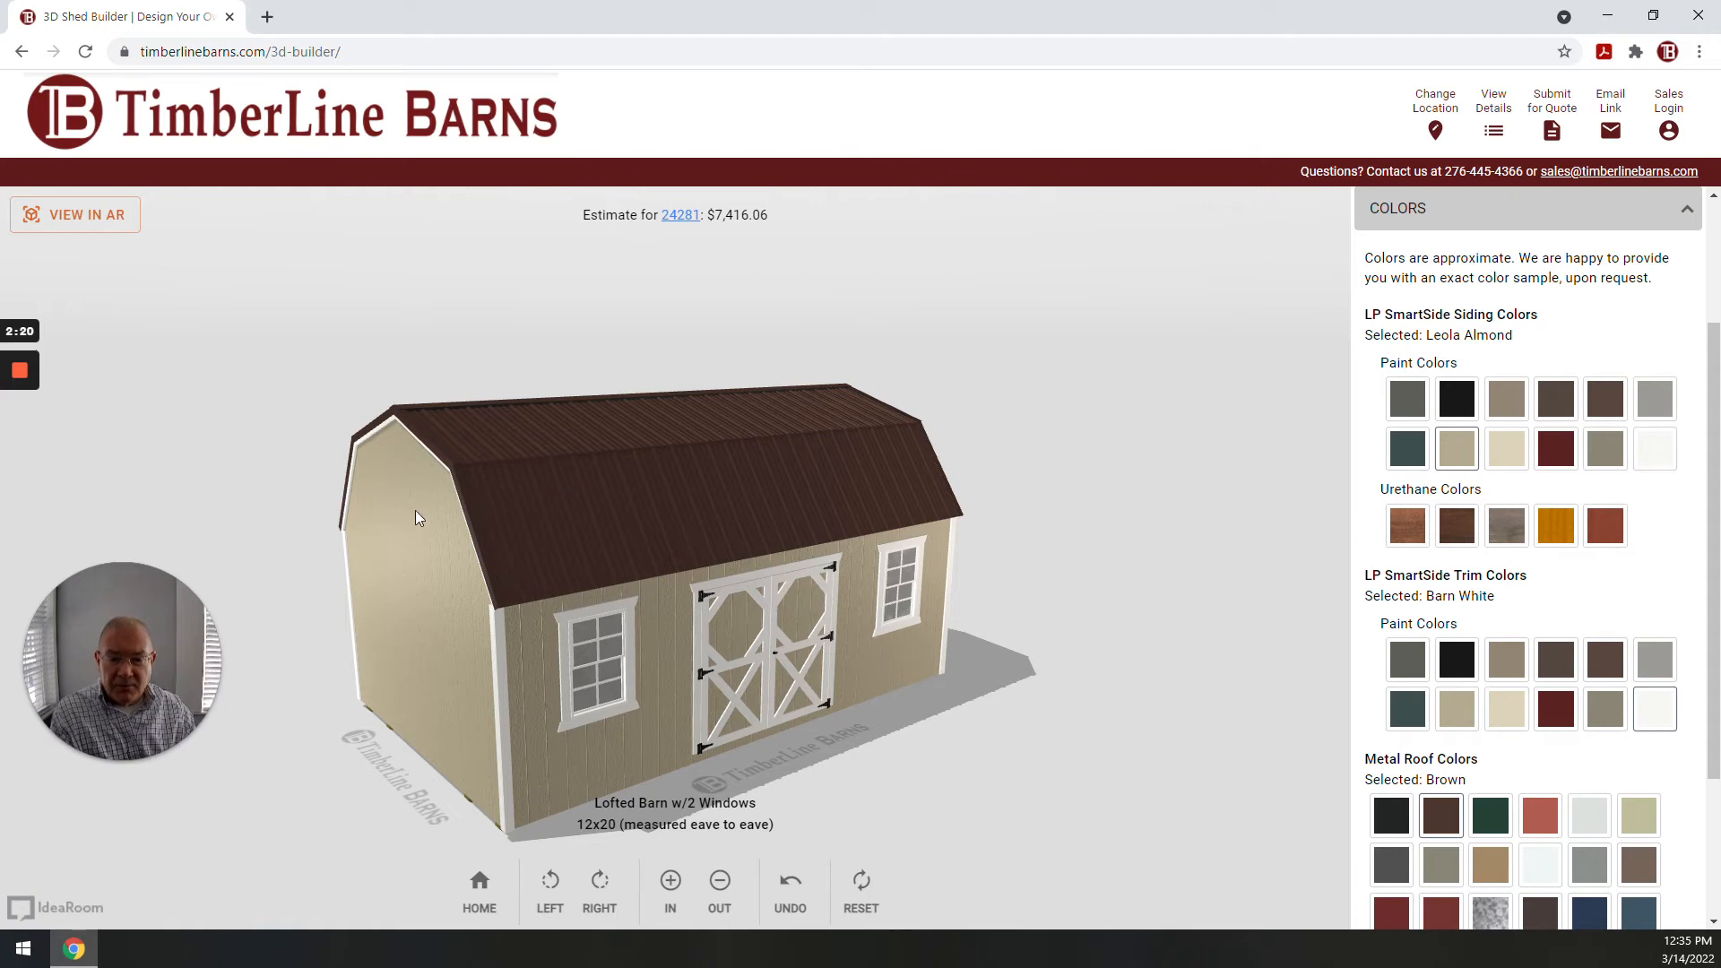
drag(597, 792, 519, 729)
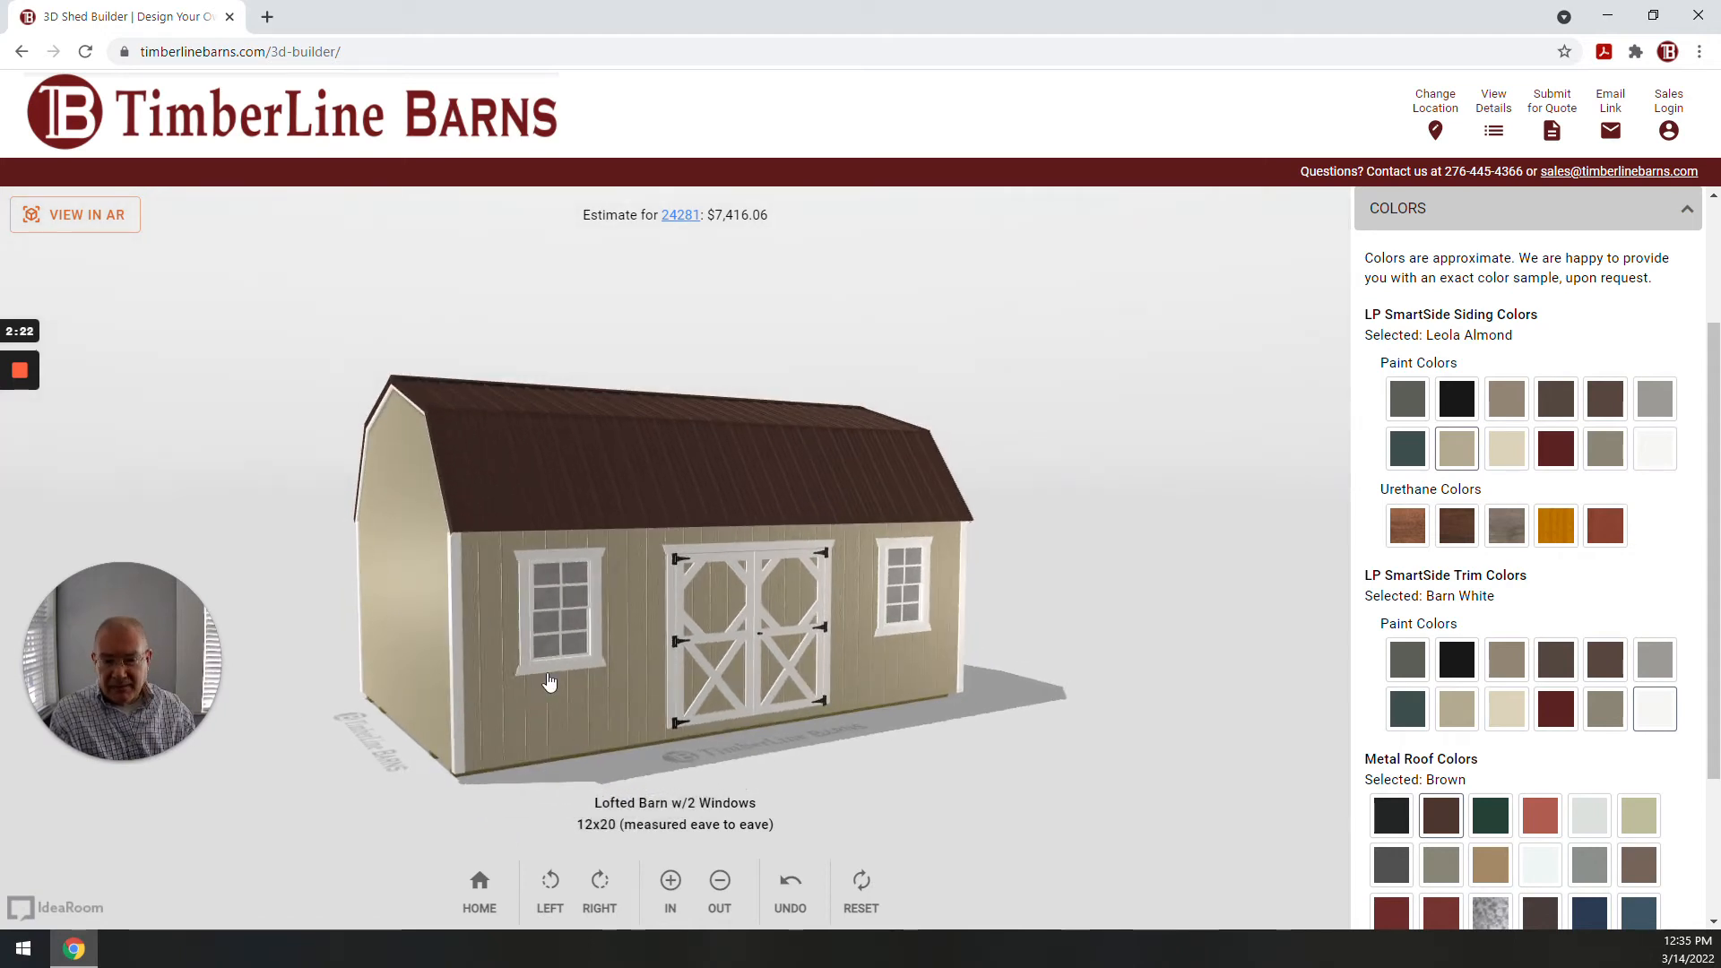
- Review the flooring and loft options, and add a Loft Ladder to the barn's interior
scroll(1631, 804, down, 3)
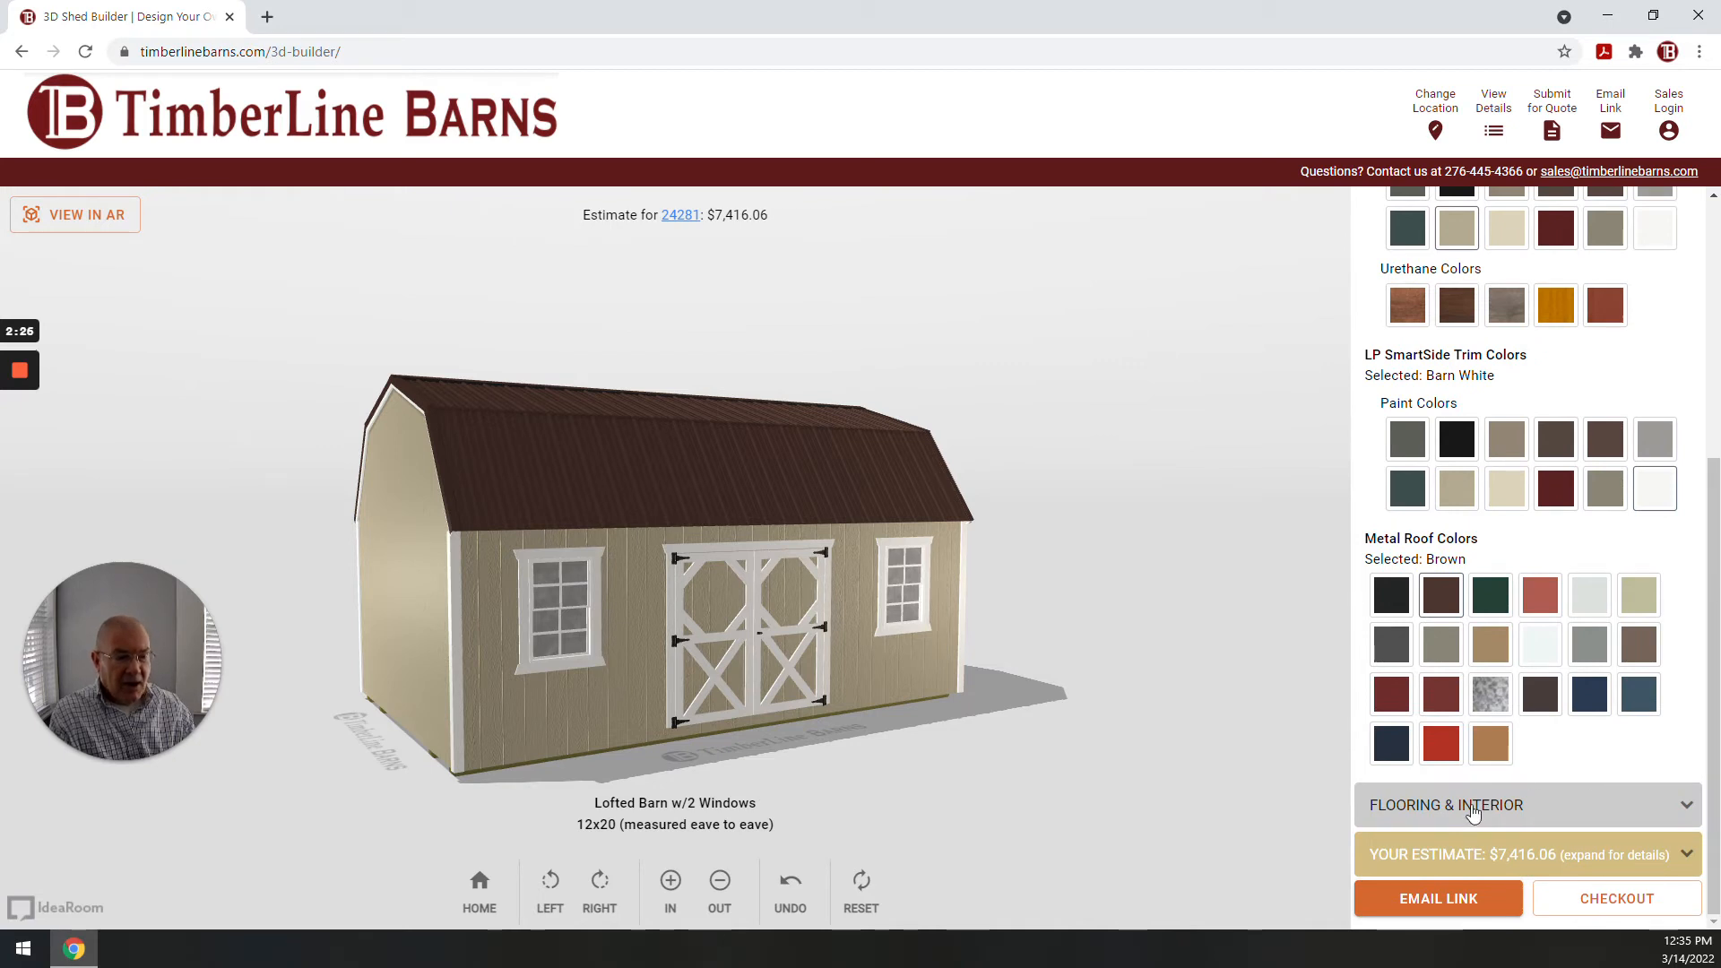
click(1472, 806)
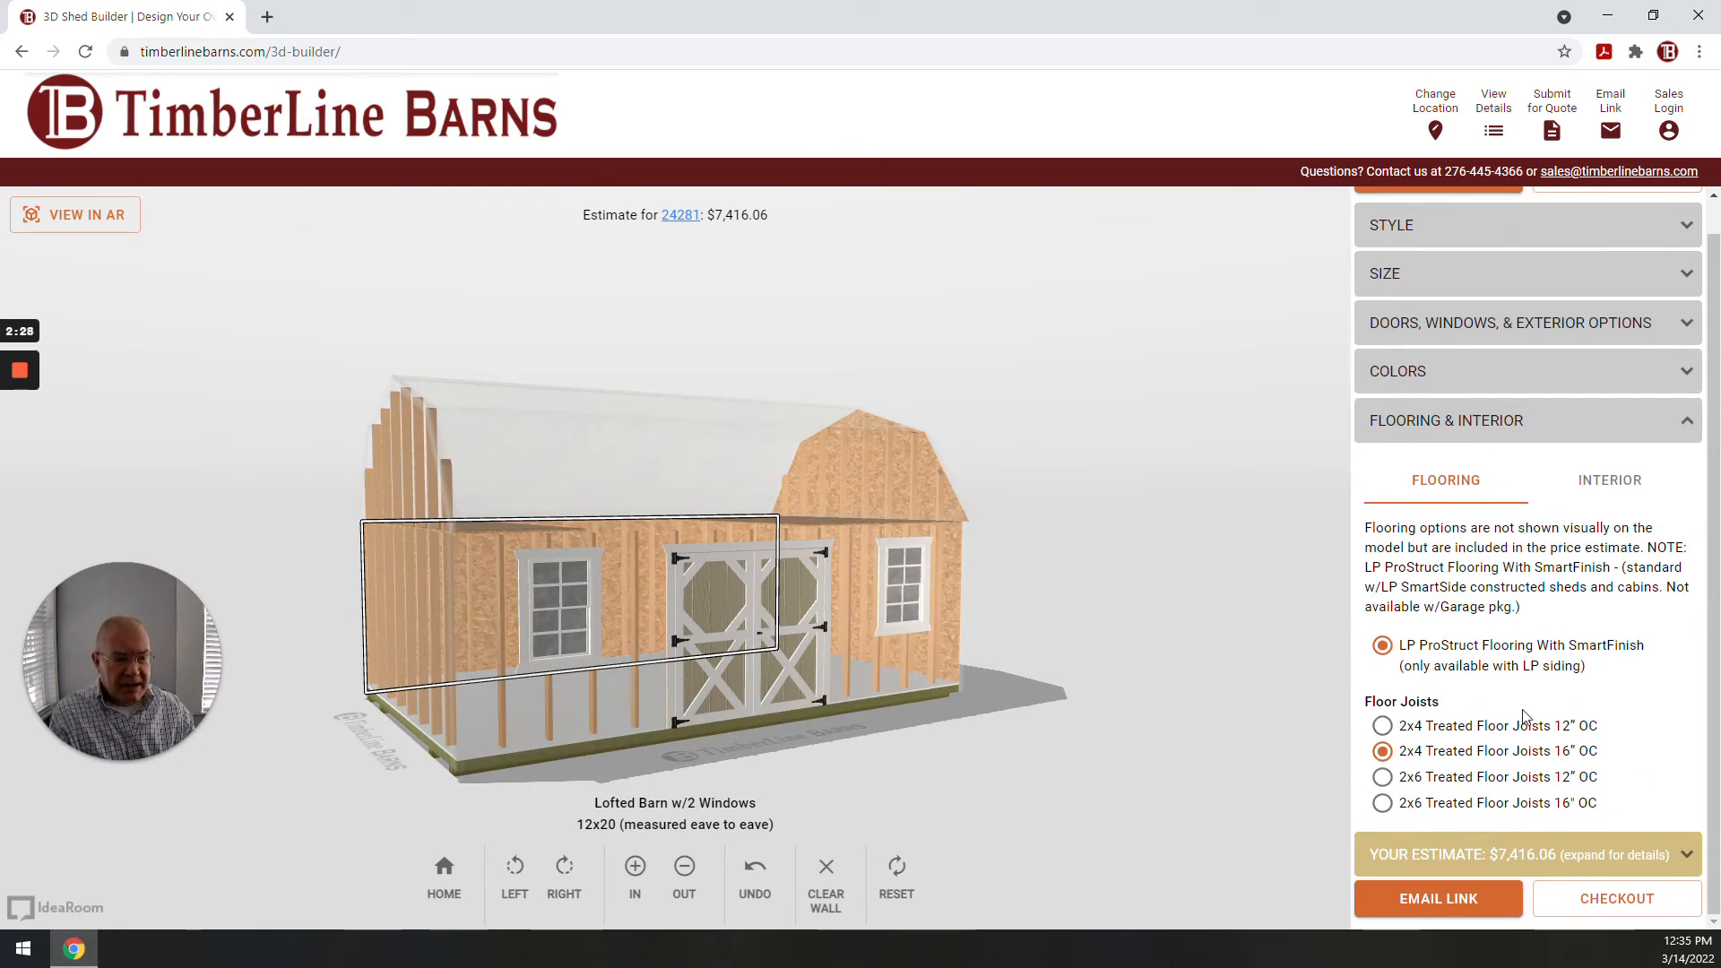
click(1610, 481)
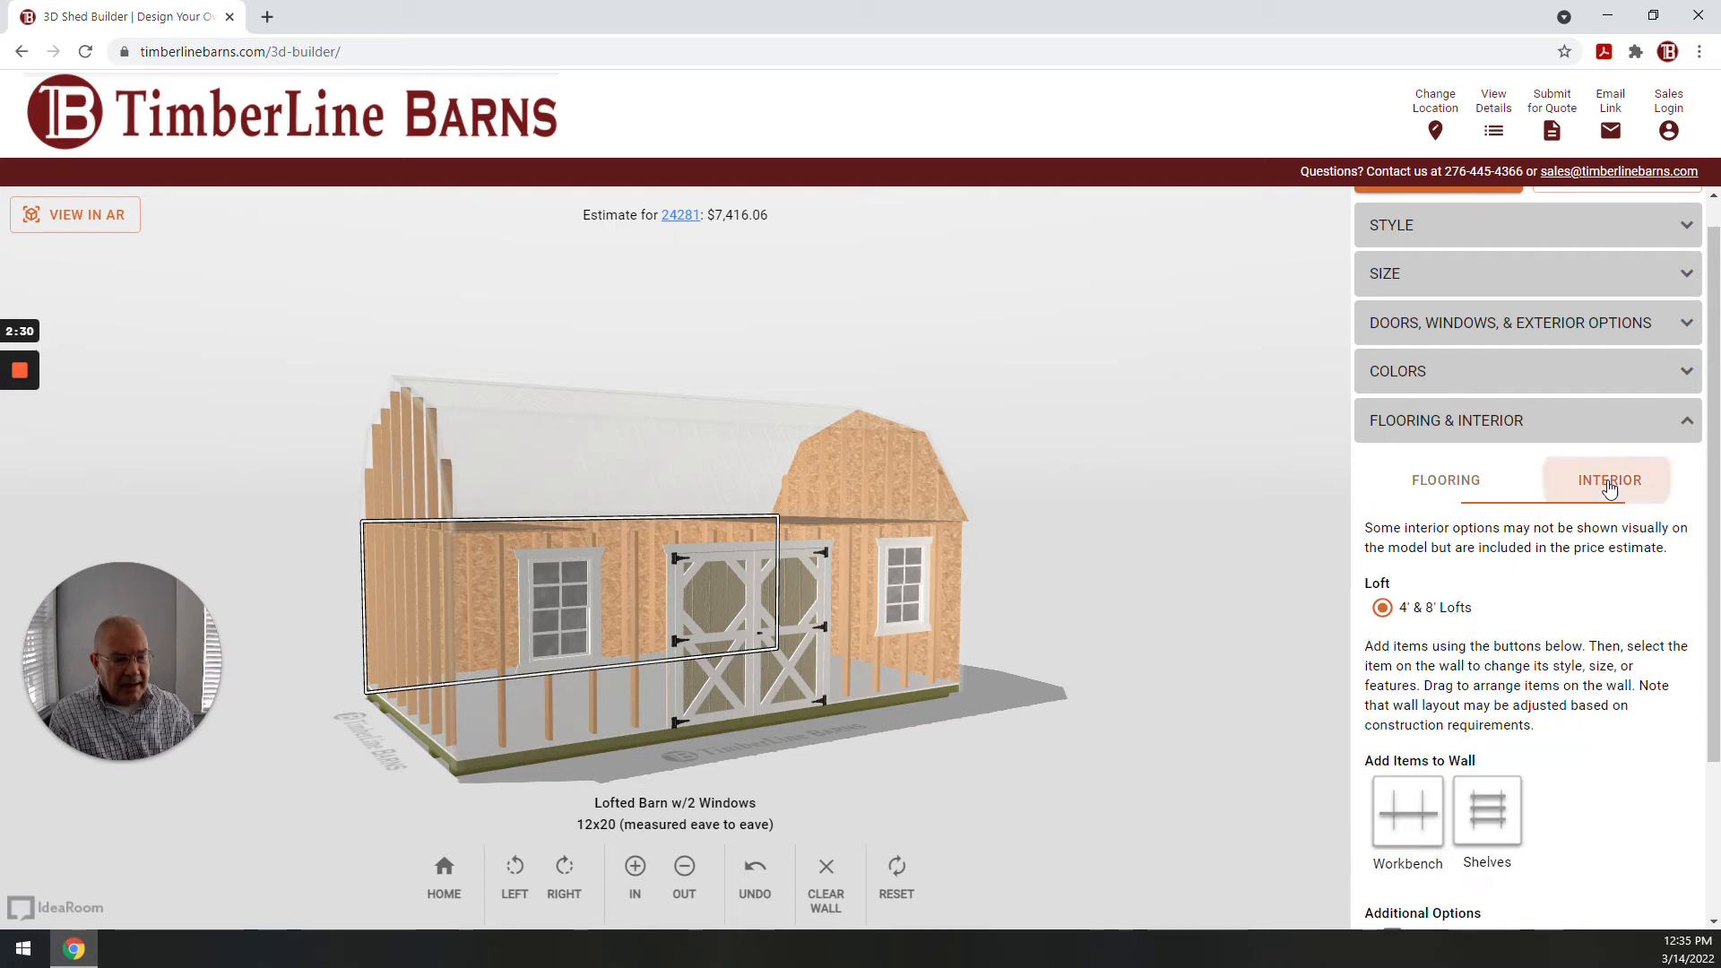
drag(392, 670, 556, 583)
drag(453, 718, 525, 716)
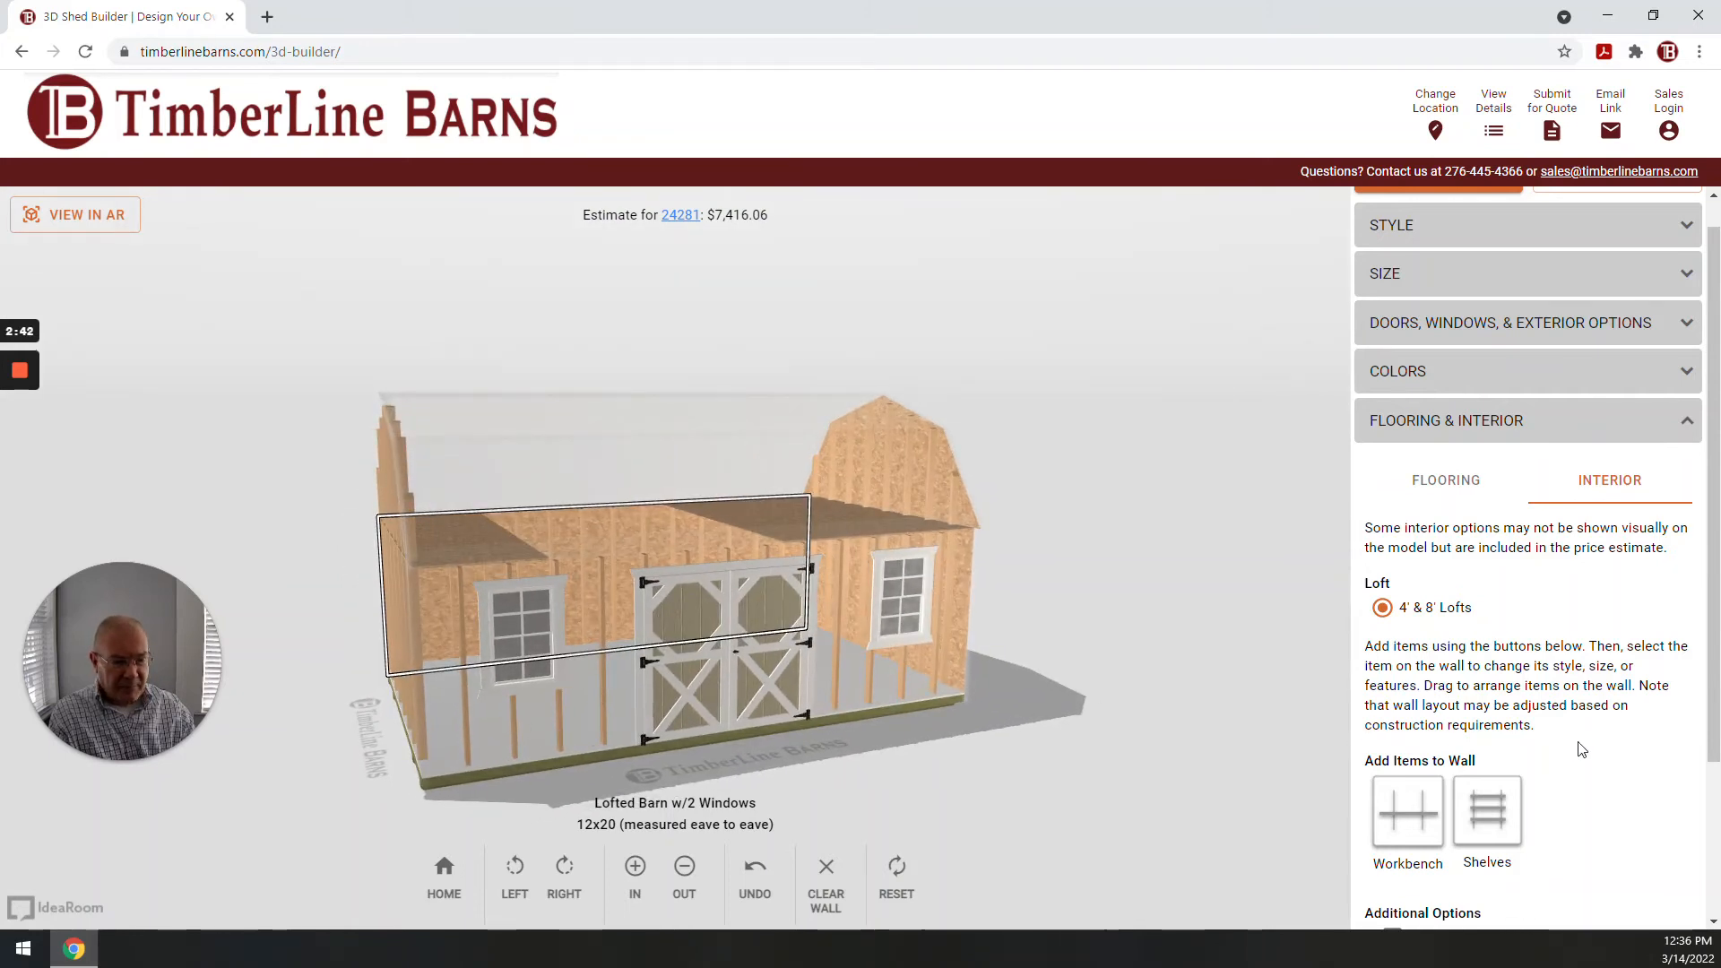
scroll(1581, 750, down, 1)
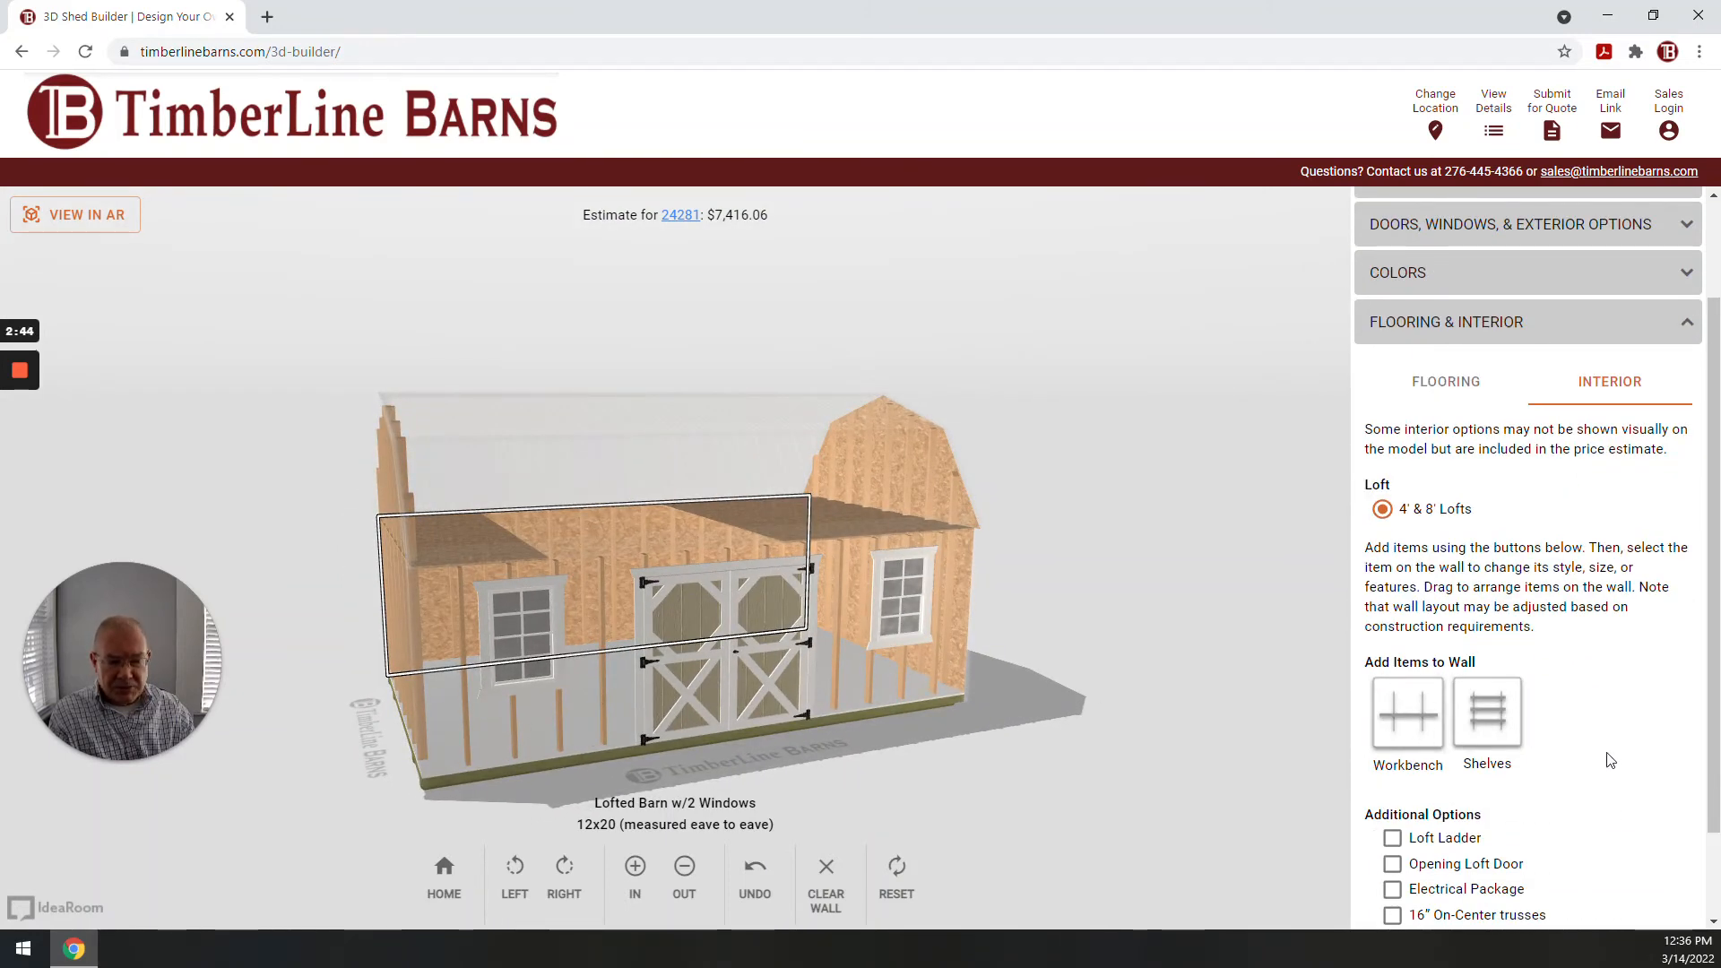
scroll(1523, 762, down, 1)
click(1392, 738)
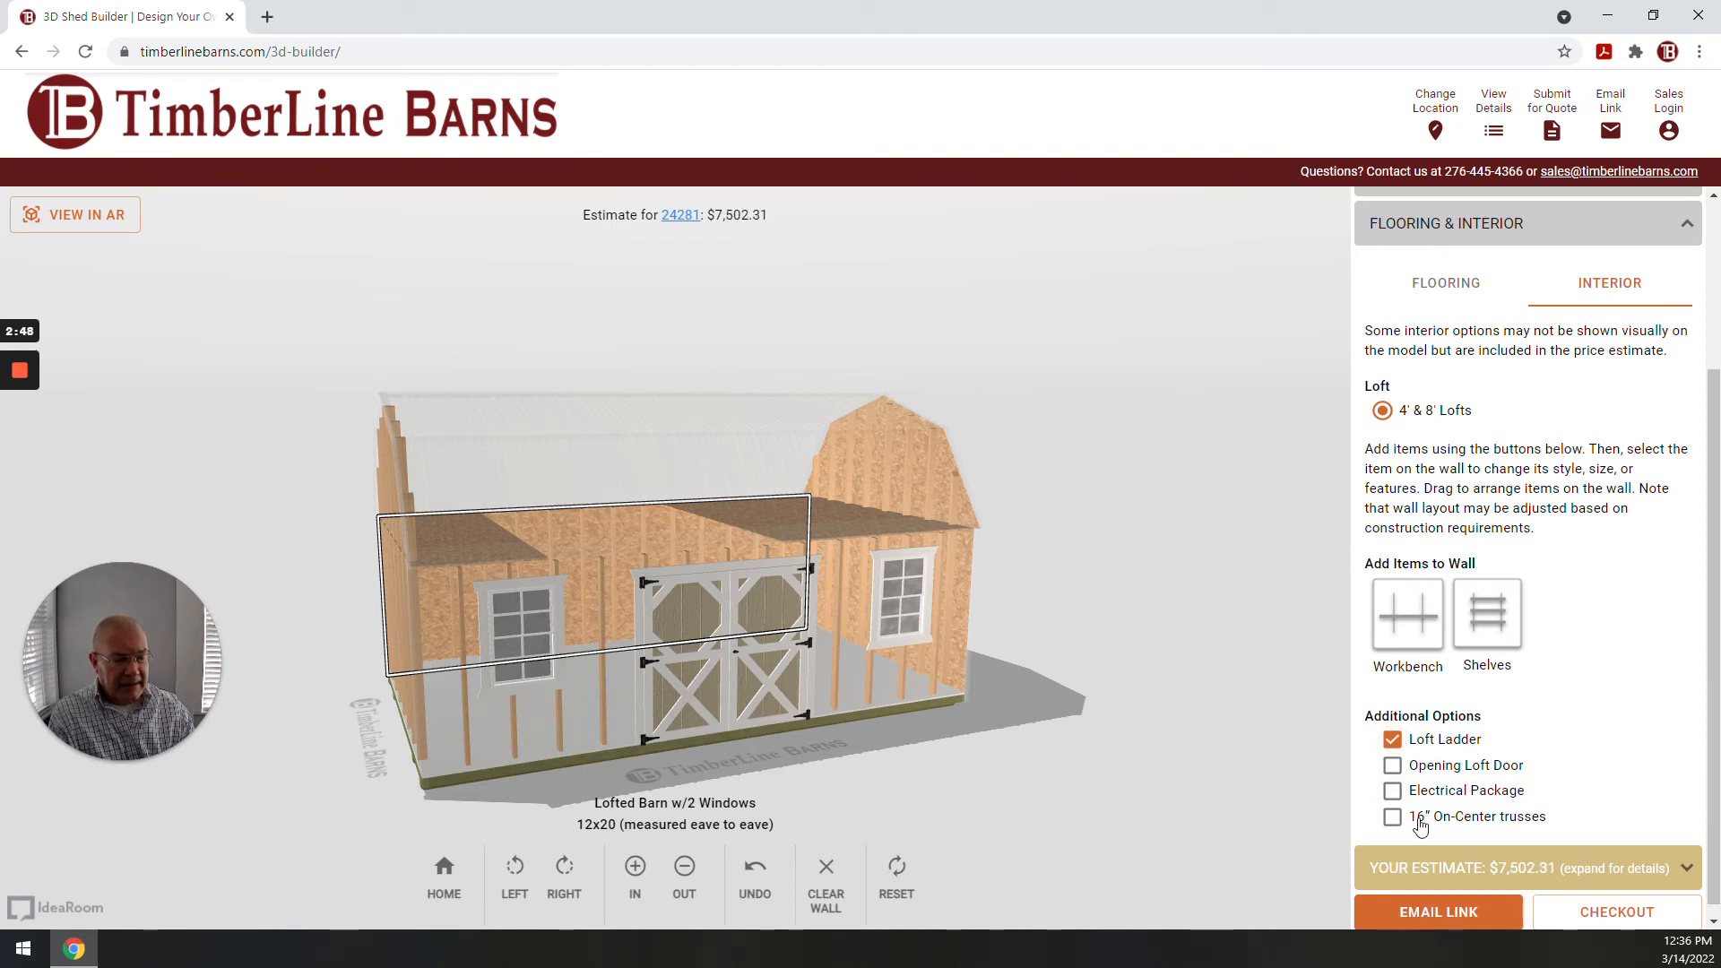
- Expand the estimate and review its pricing, structure details, windows, flooring and additional options down to the end
click(1547, 867)
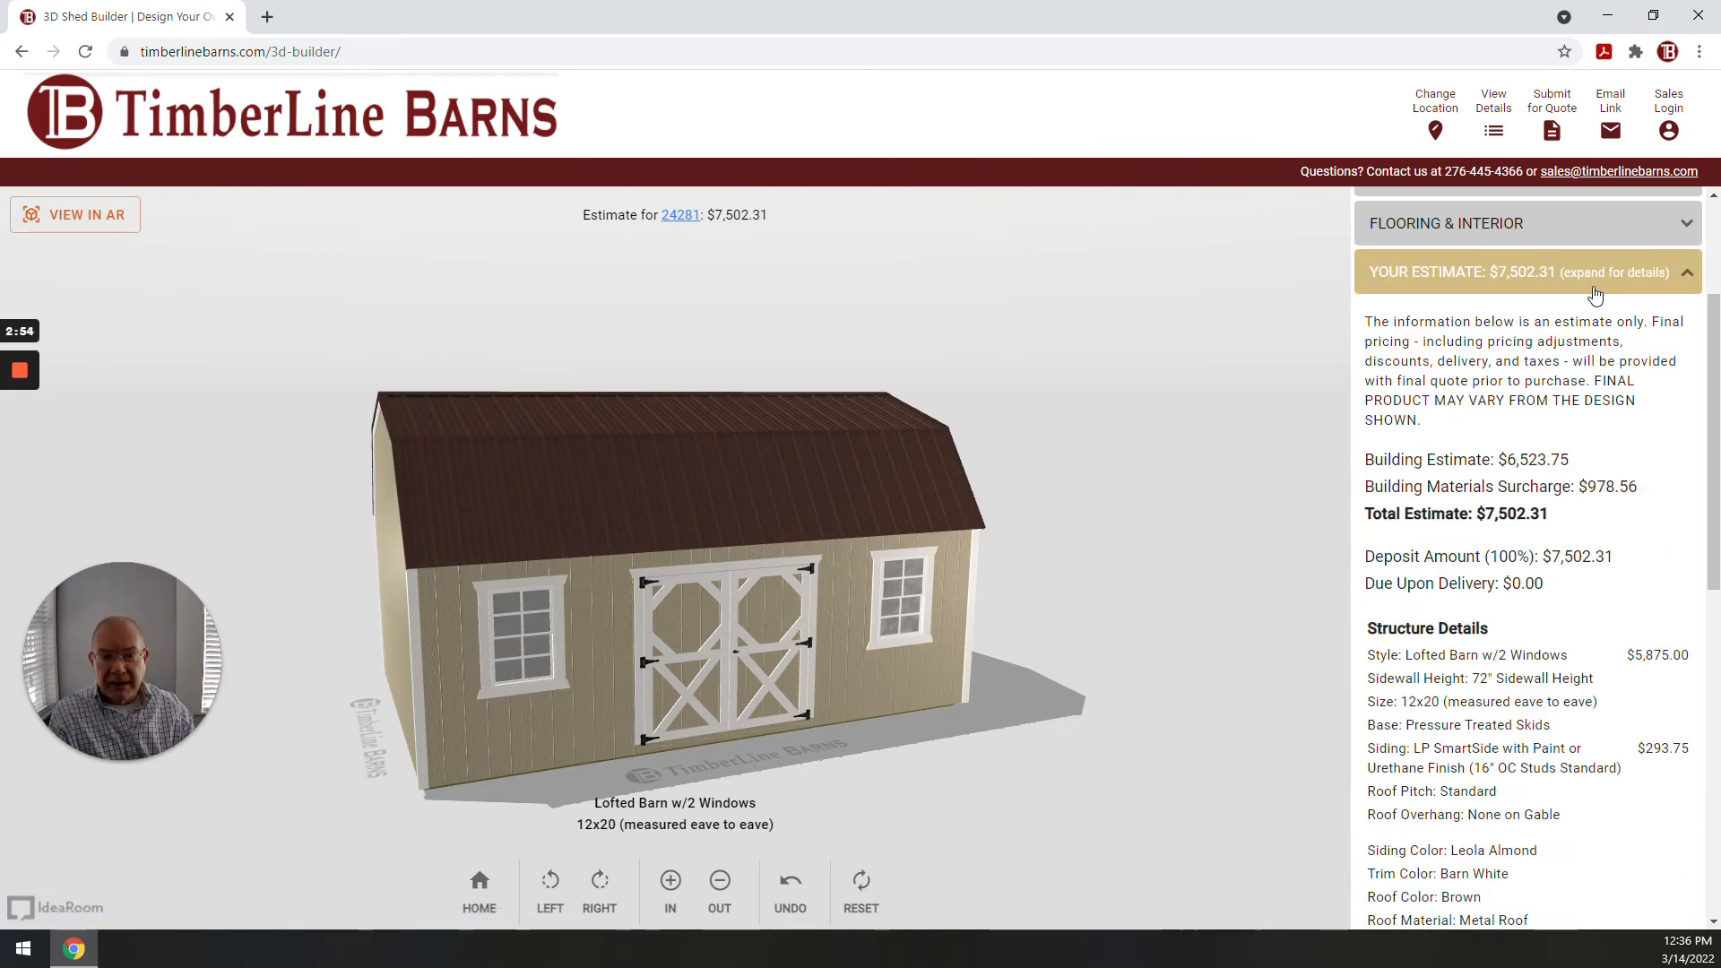
scroll(1690, 411, down, 3)
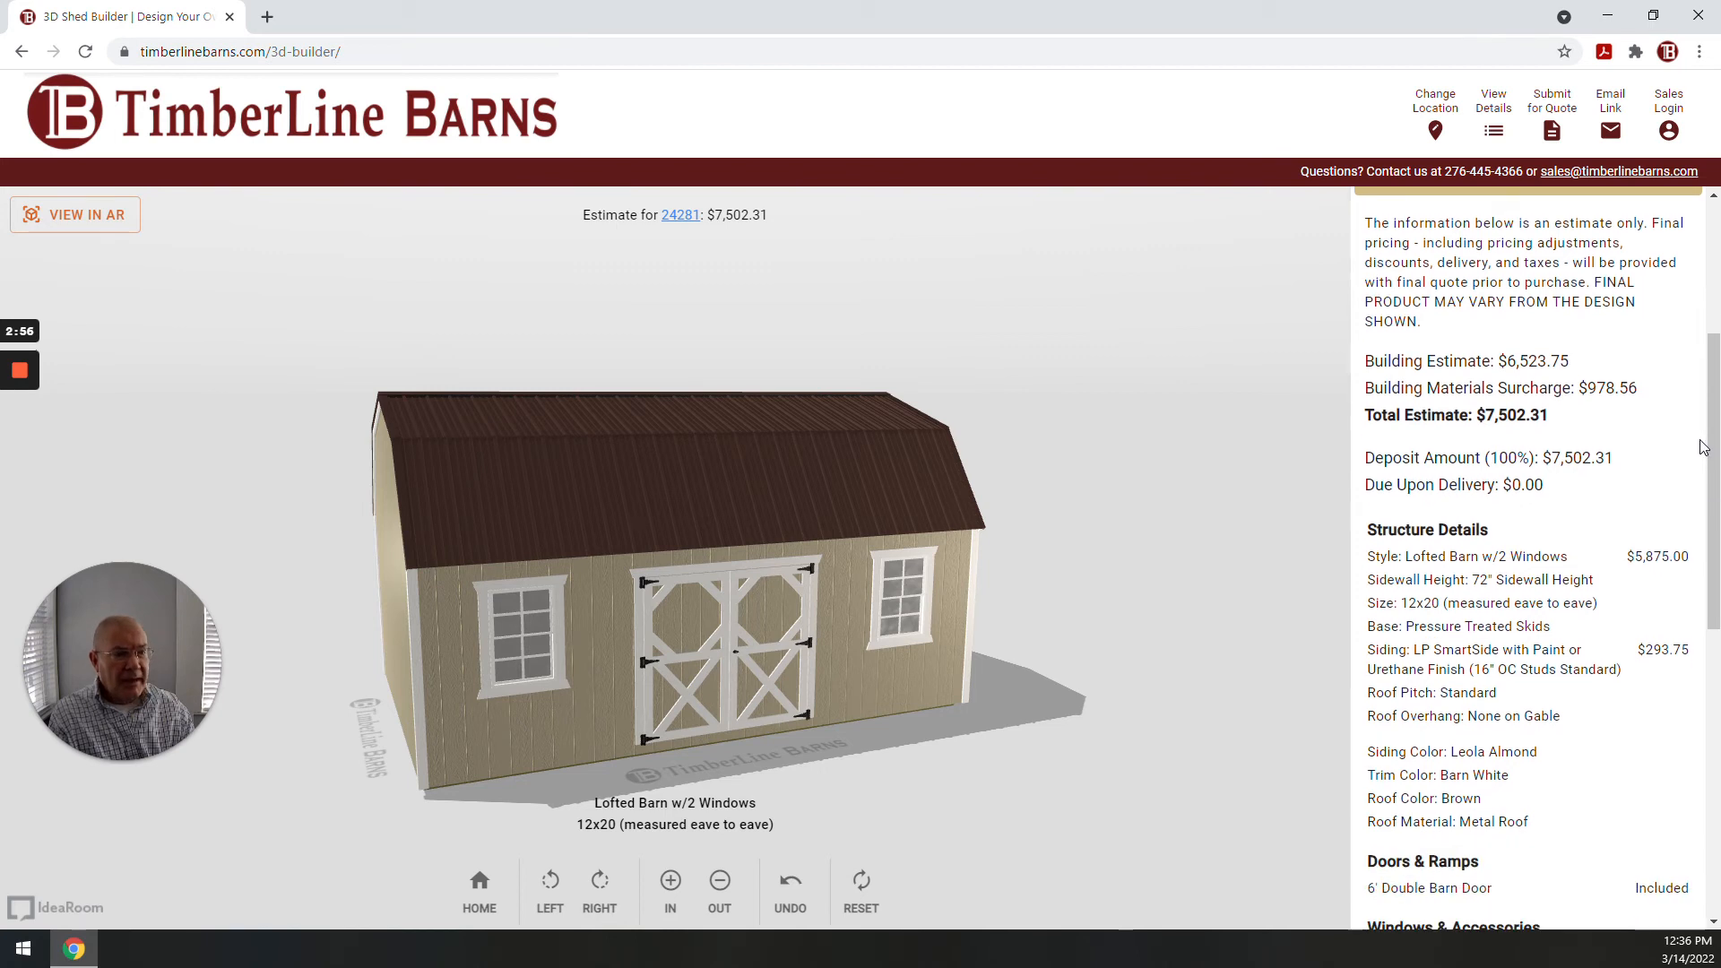
scroll(1626, 363, down, 2)
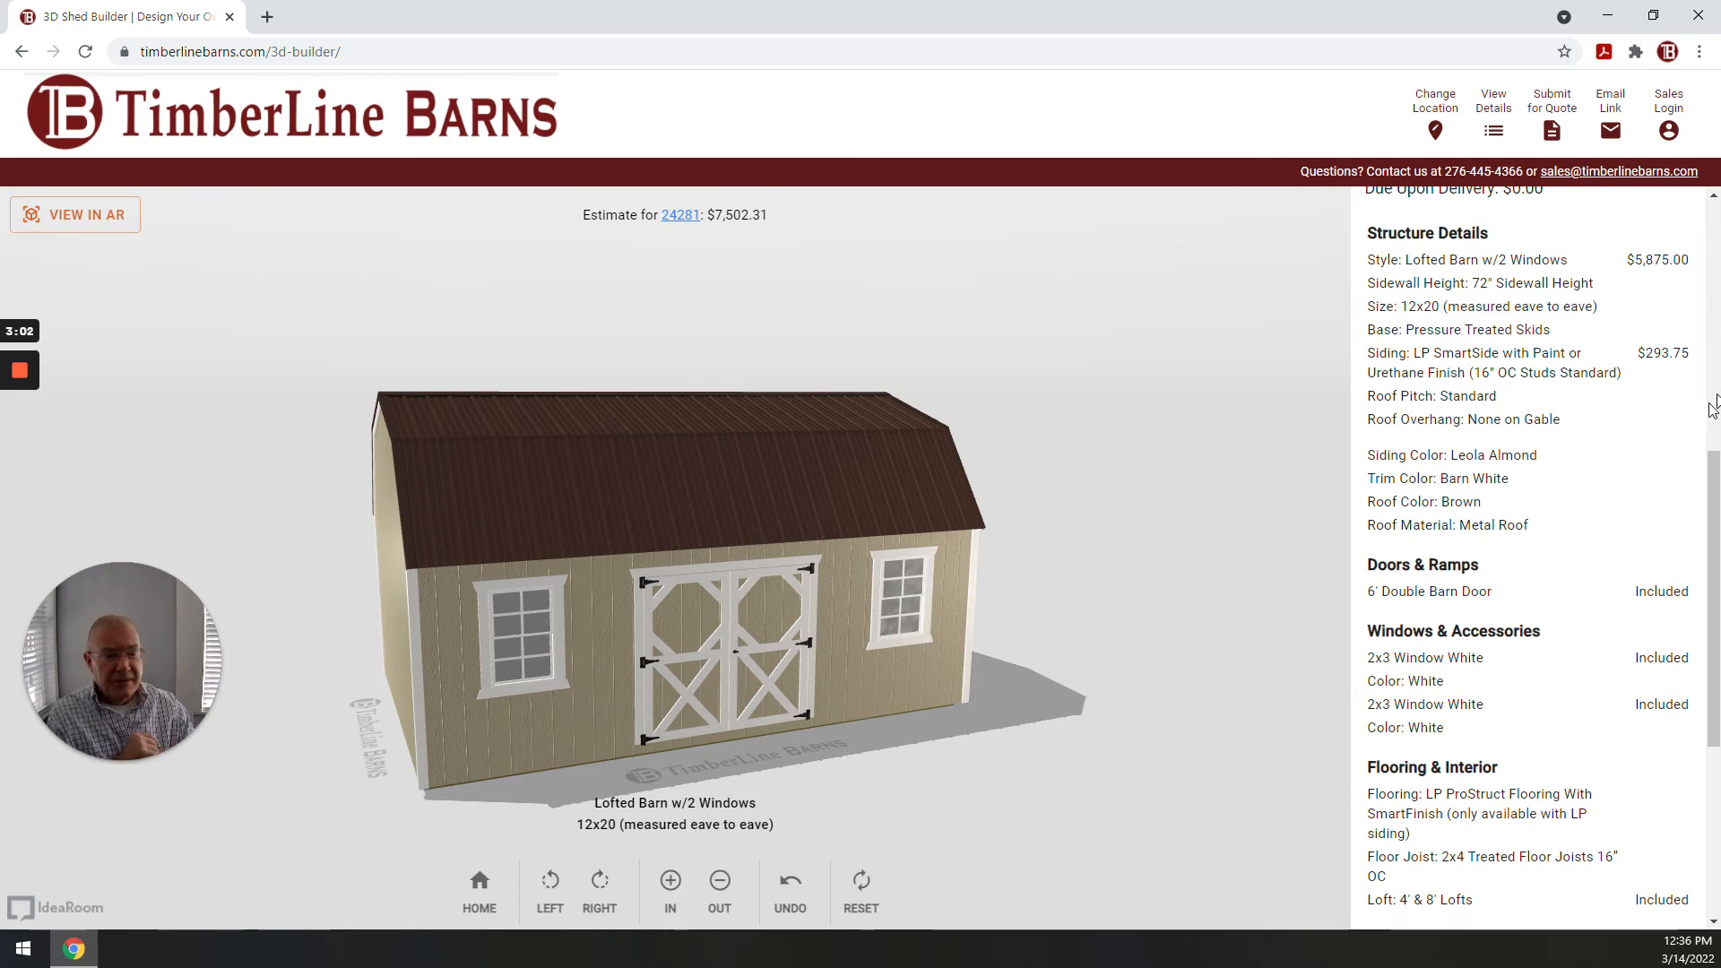
scroll(1691, 473, down, 3)
scroll(1667, 495, down, 2)
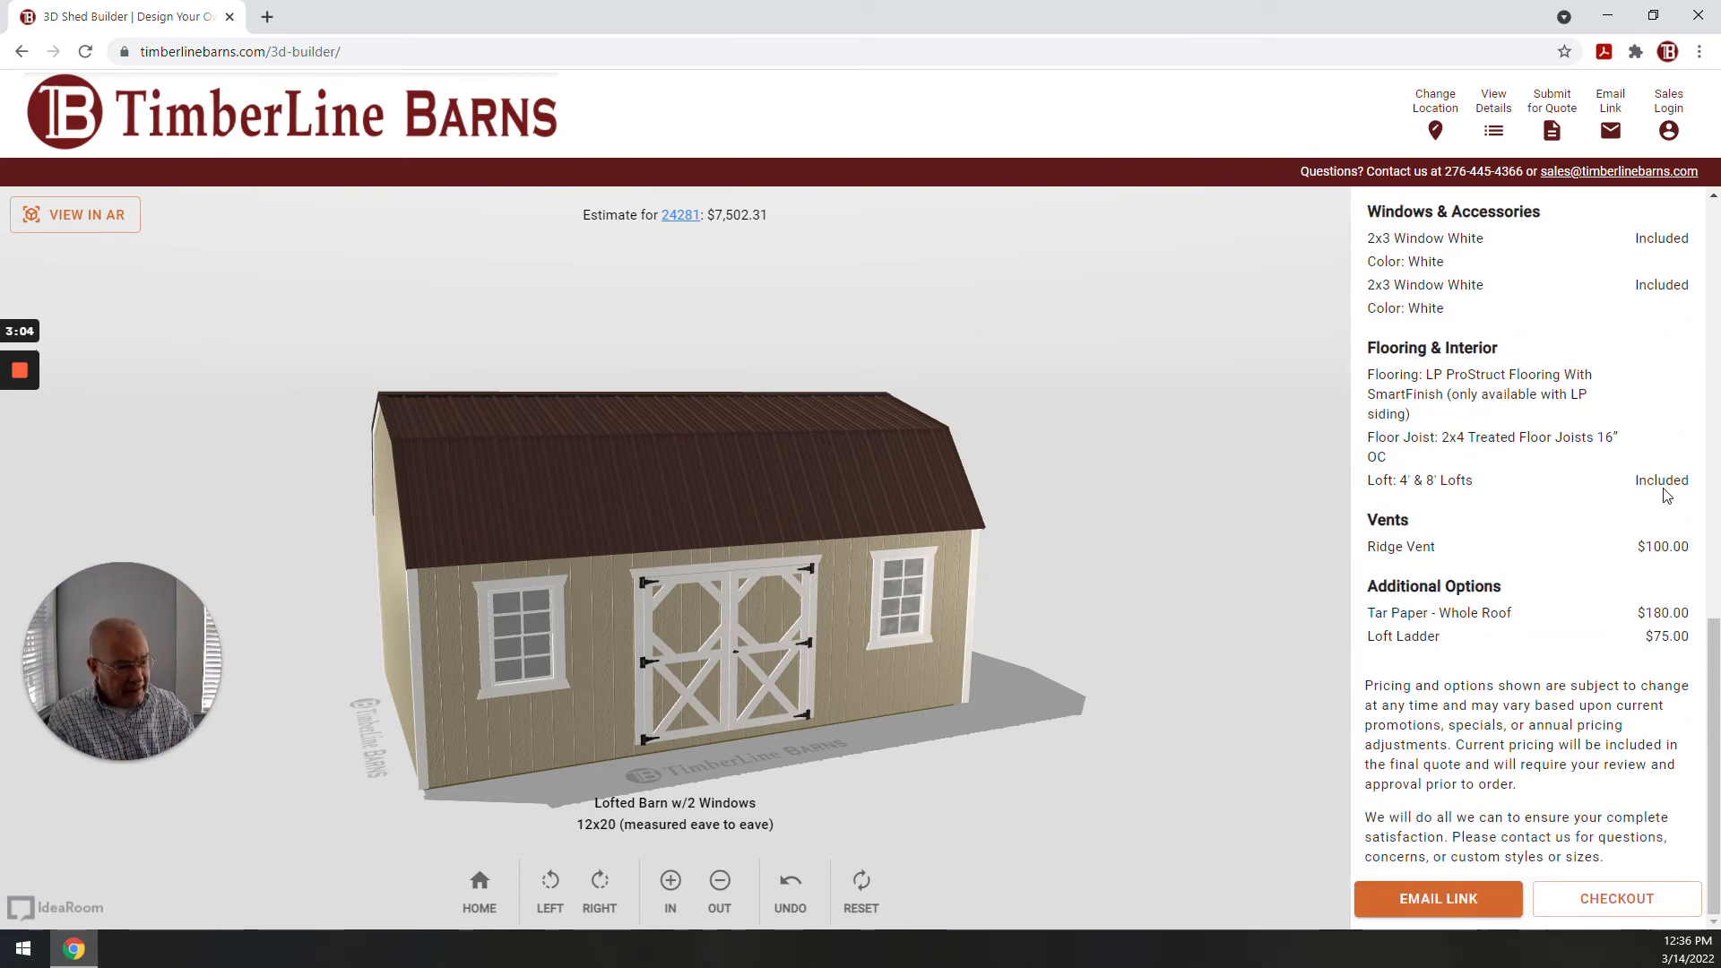